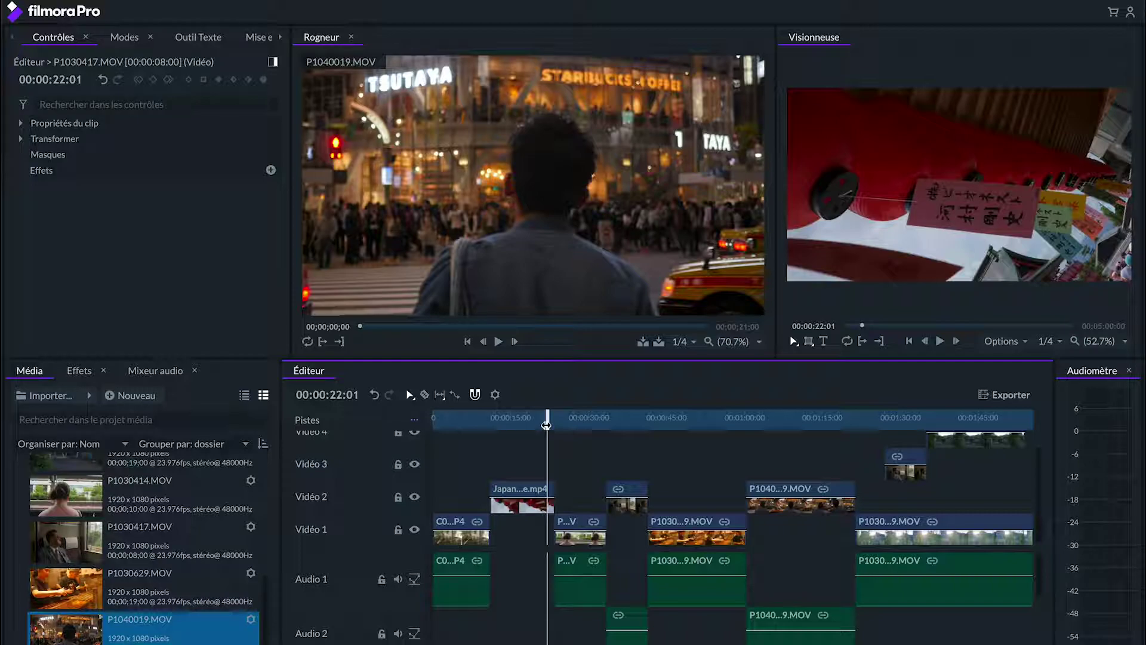
Place the P1030239.MOV clip on the Vidéo 3 track, starting at 00:00:16:00.
drag(546, 424, 515, 471)
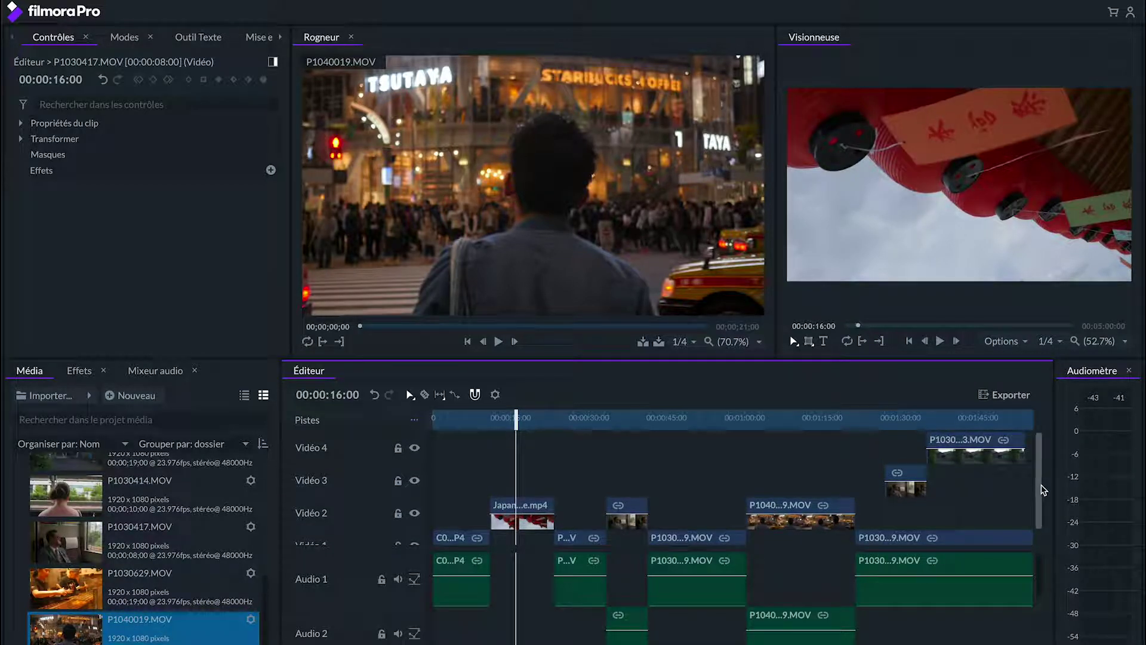
scroll(1040, 582, down, 1)
mouse_move(1041, 582)
mouse_down()
mouse_move(1042, 622)
mouse_move(1041, 568)
mouse_up()
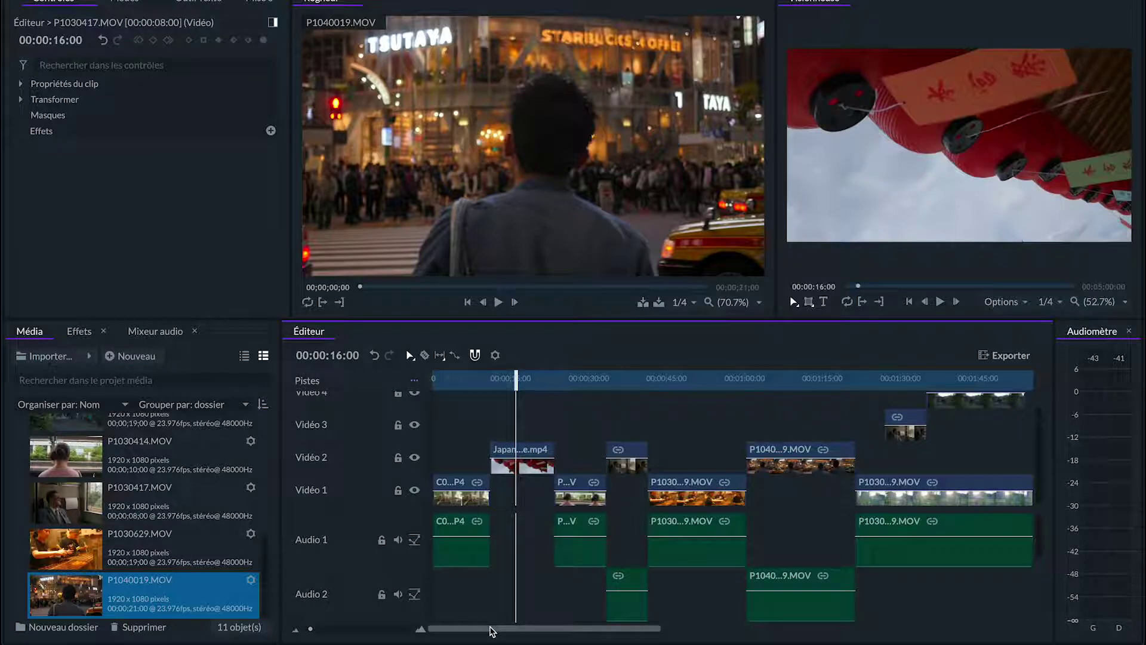
drag(493, 644, 478, 617)
mouse_move(310, 629)
mouse_down()
mouse_move(323, 632)
mouse_move(310, 632)
mouse_up()
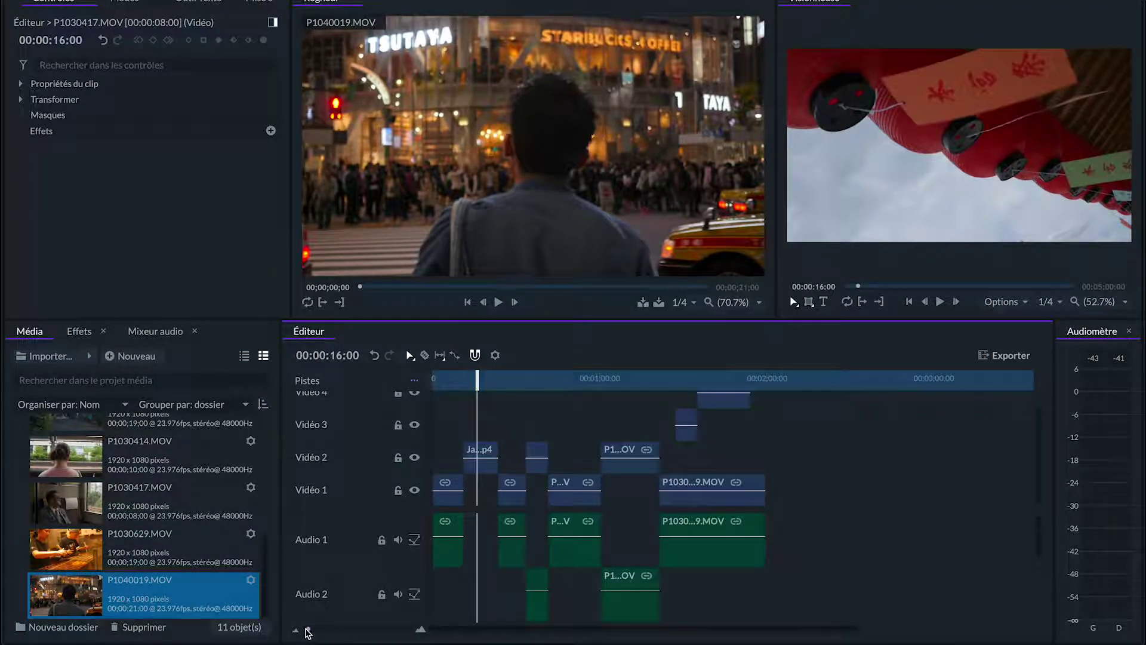
drag(310, 631, 314, 630)
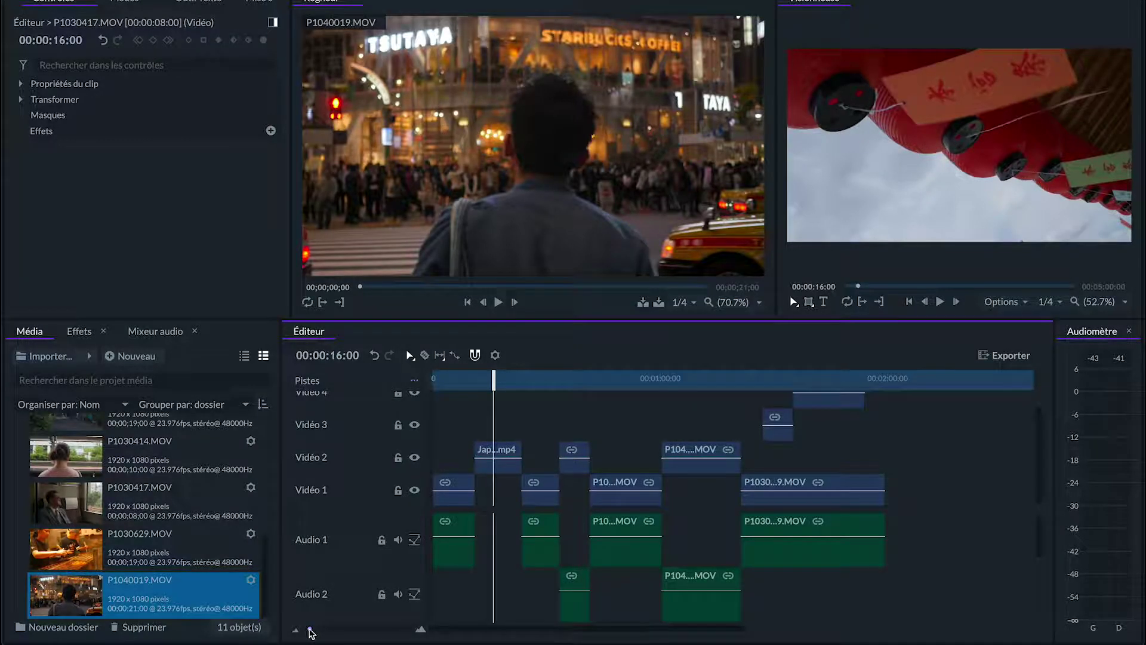
click(60, 537)
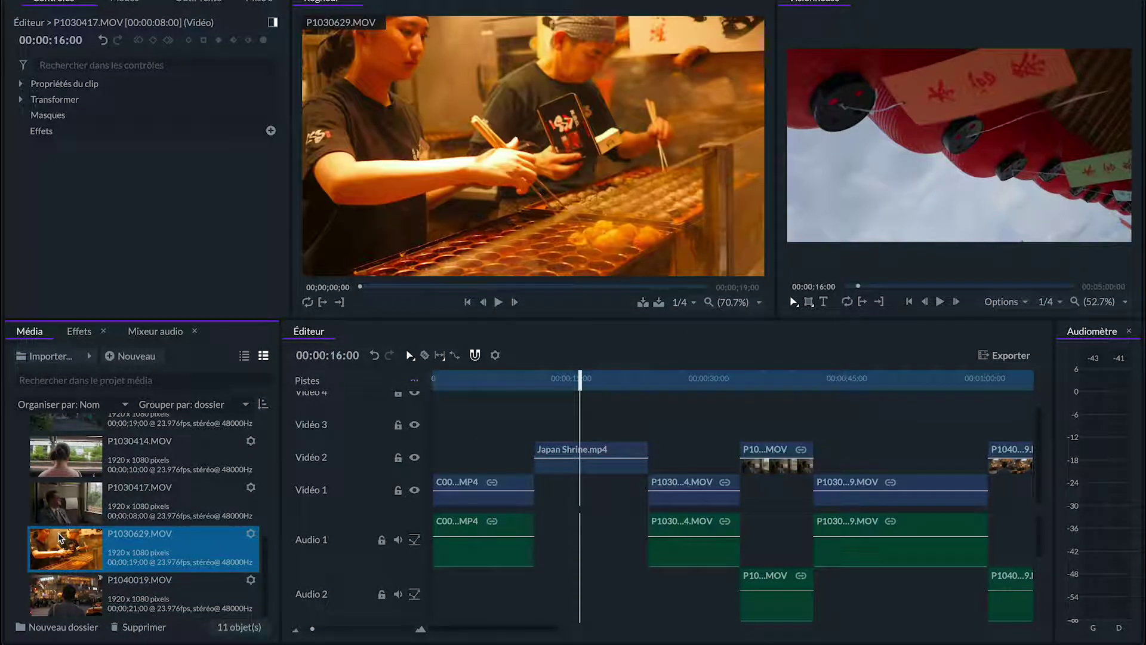
scroll(60, 537, up, 3)
drag(59, 558, 621, 425)
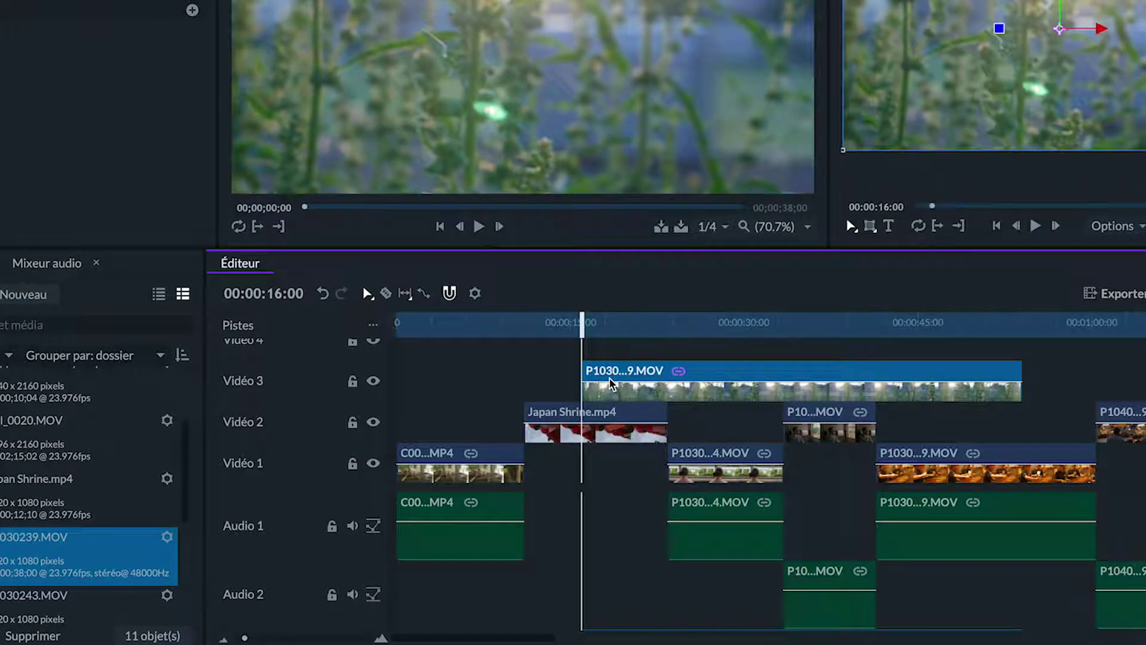
Preview the P1030239.MOV clip on Vidéo 3 and trim its start to 00:00:20:07.
drag(582, 379, 630, 377)
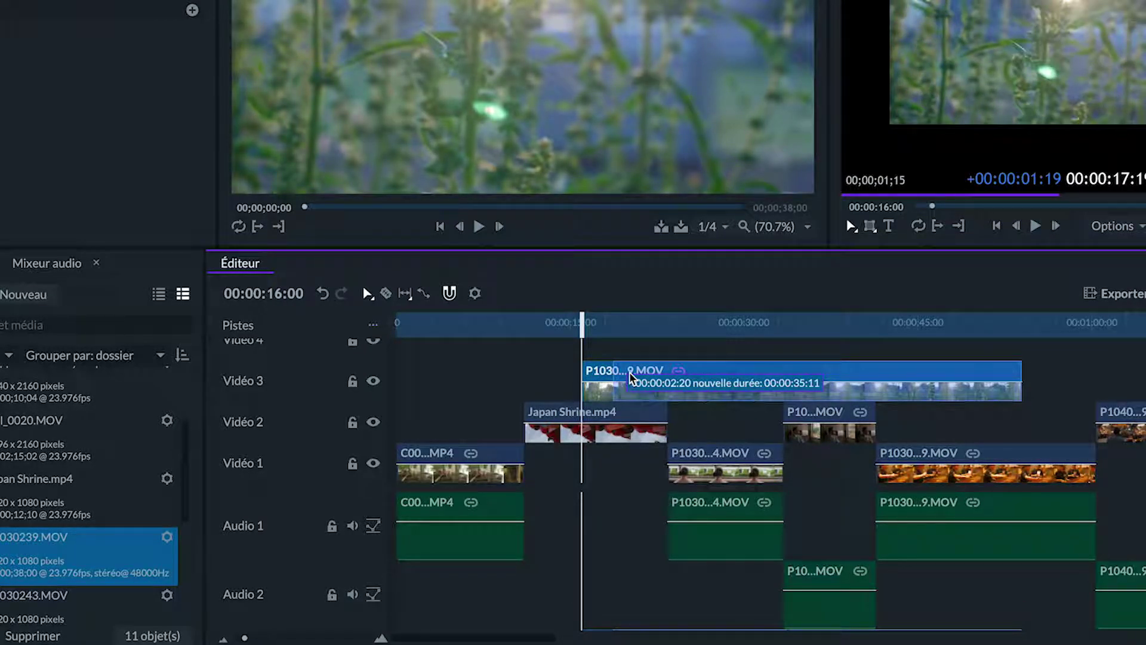
drag(630, 377, 588, 397)
key(space)
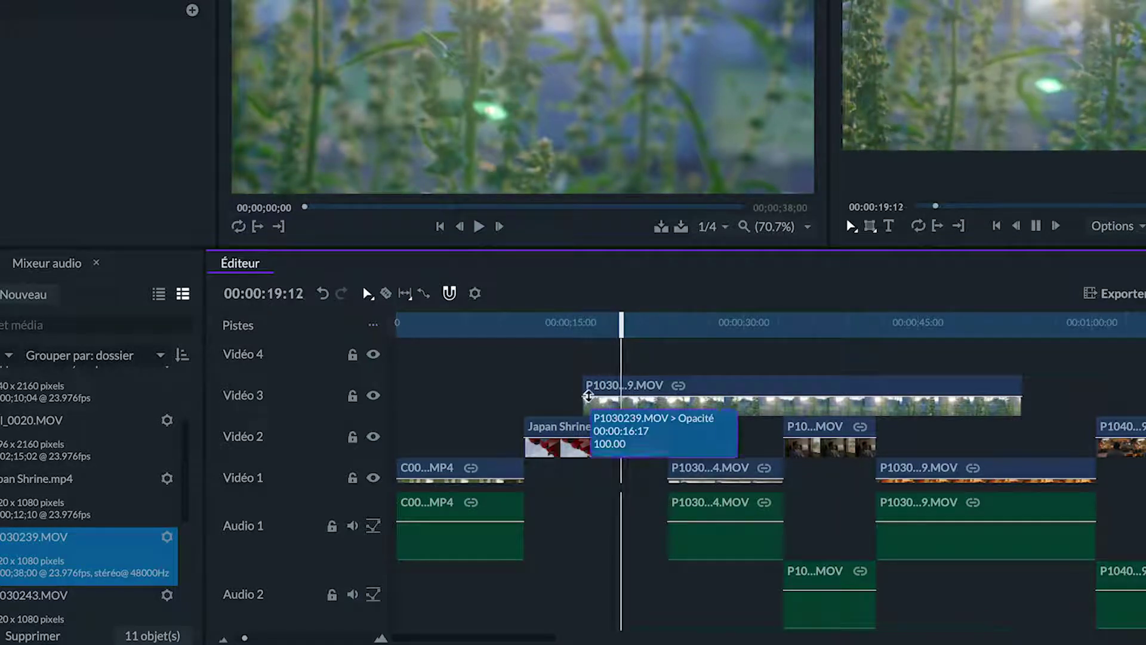
key(space)
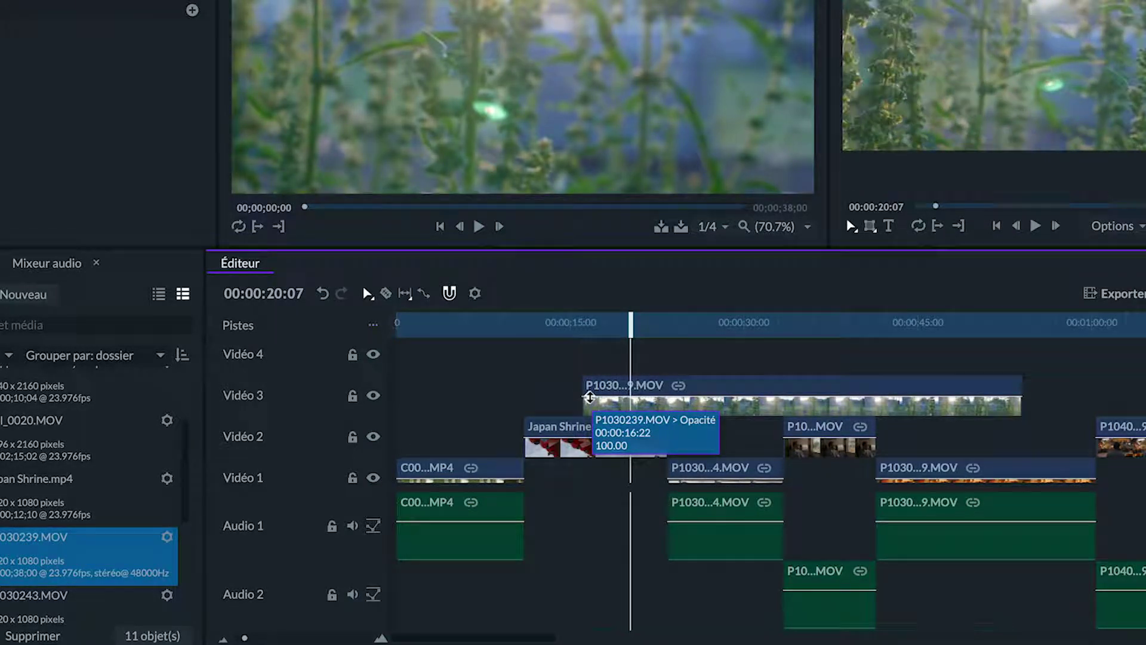
click(630, 385)
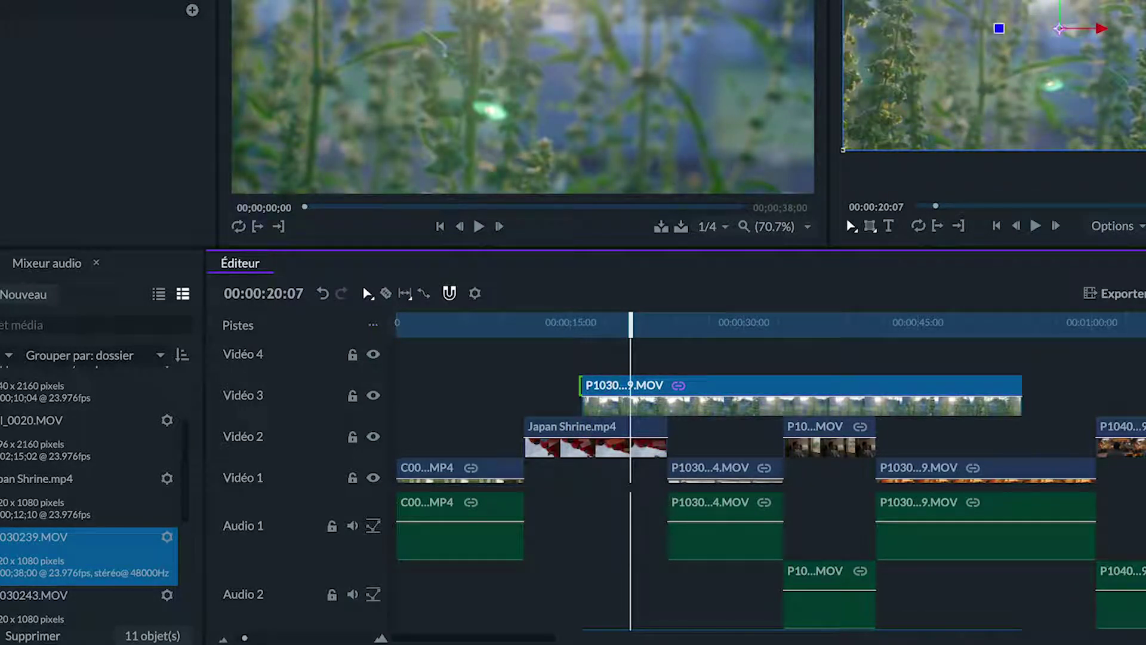
drag(580, 385, 630, 385)
Trim the P1030239.MOV clip on Vidéo 3 to run from the end of Japan Shrine.mp4 to 00:00:33:04.
key(space)
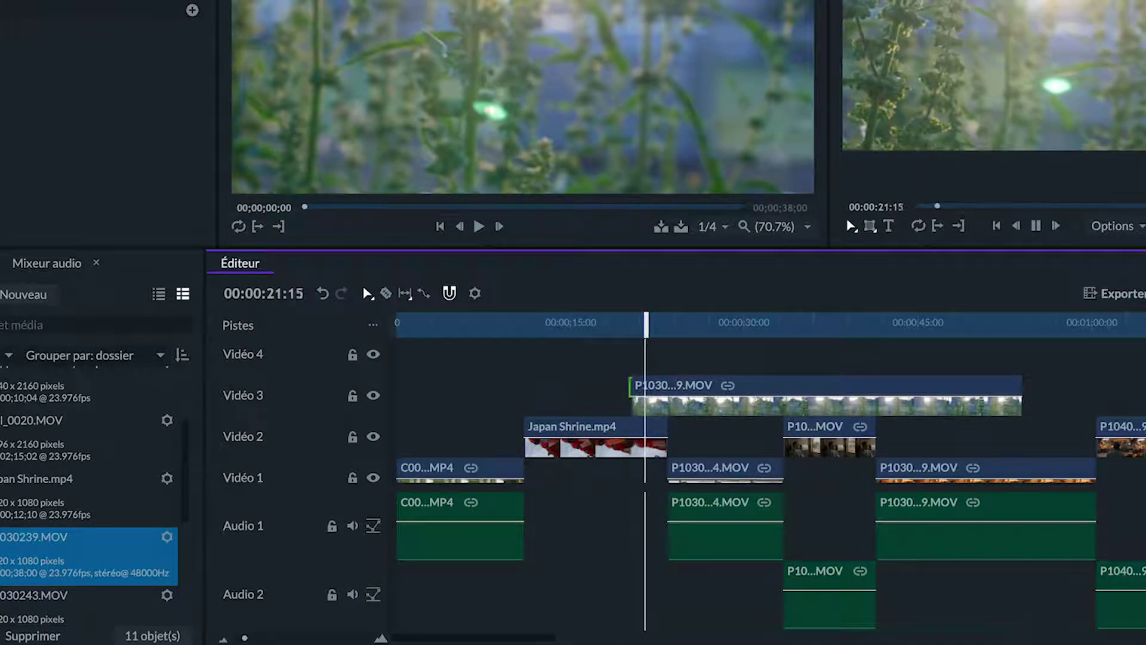
key(space)
drag(629, 385, 667, 385)
drag(673, 324, 781, 317)
drag(1023, 395, 792, 416)
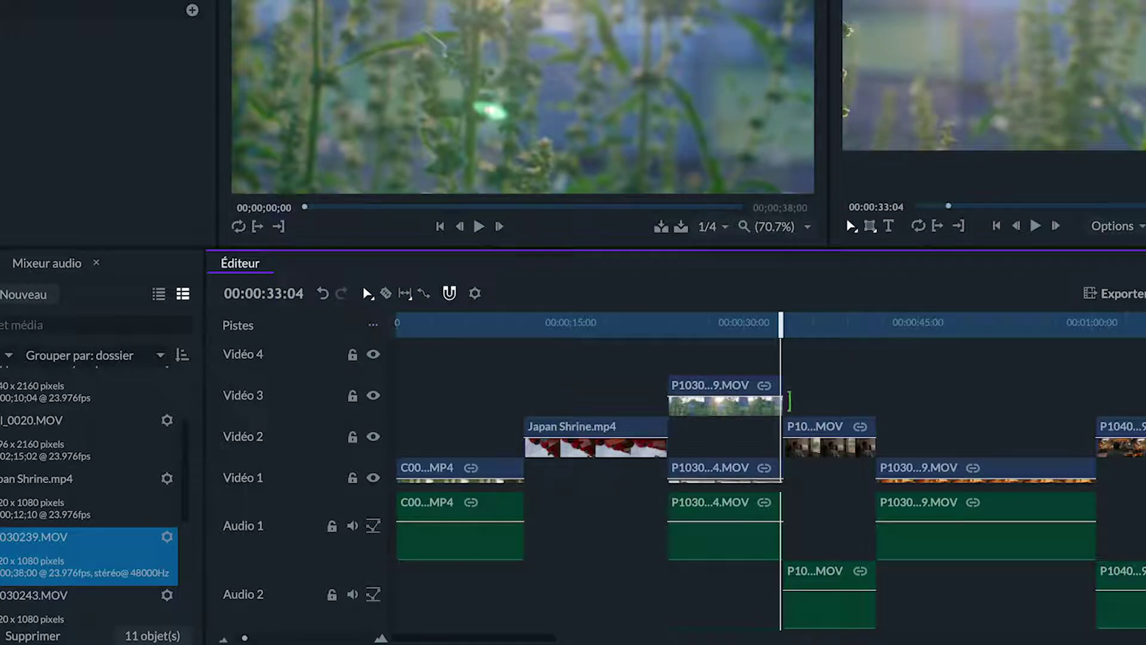
Turn off Magnétisme snapping and finely adjust the end of the P1030239.MOV clip around 00:00:33:04.
mouse_move(789, 401)
mouse_down()
mouse_move(811, 407)
mouse_move(791, 408)
mouse_up()
mouse_move(786, 388)
mouse_down()
mouse_move(823, 396)
mouse_move(767, 397)
mouse_move(780, 394)
mouse_up()
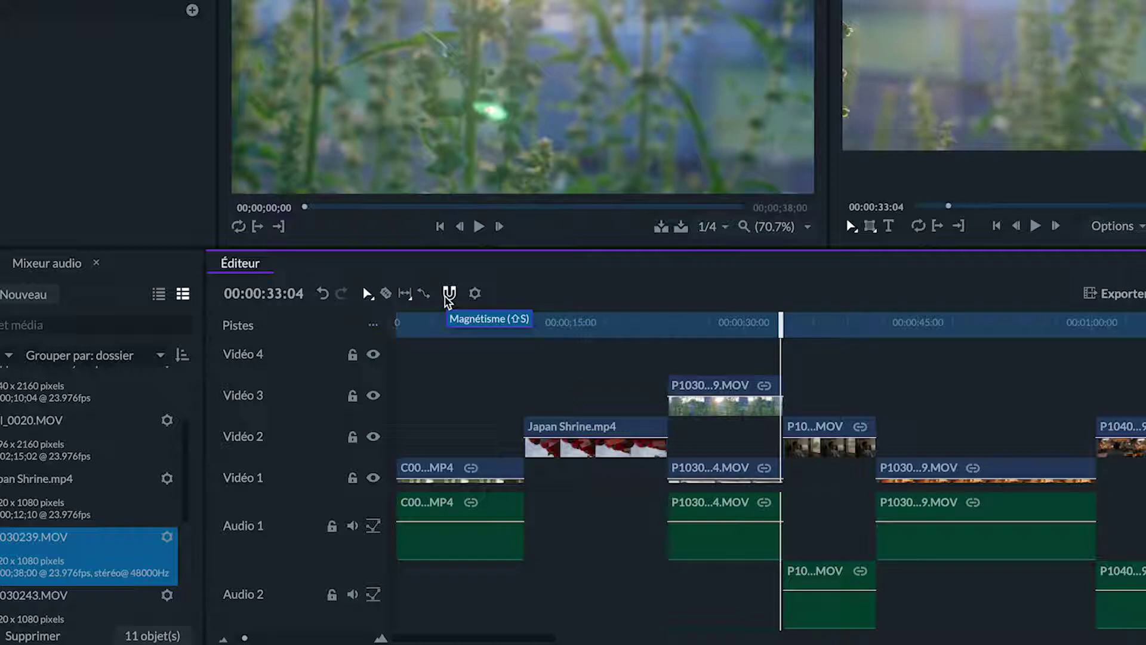
click(448, 296)
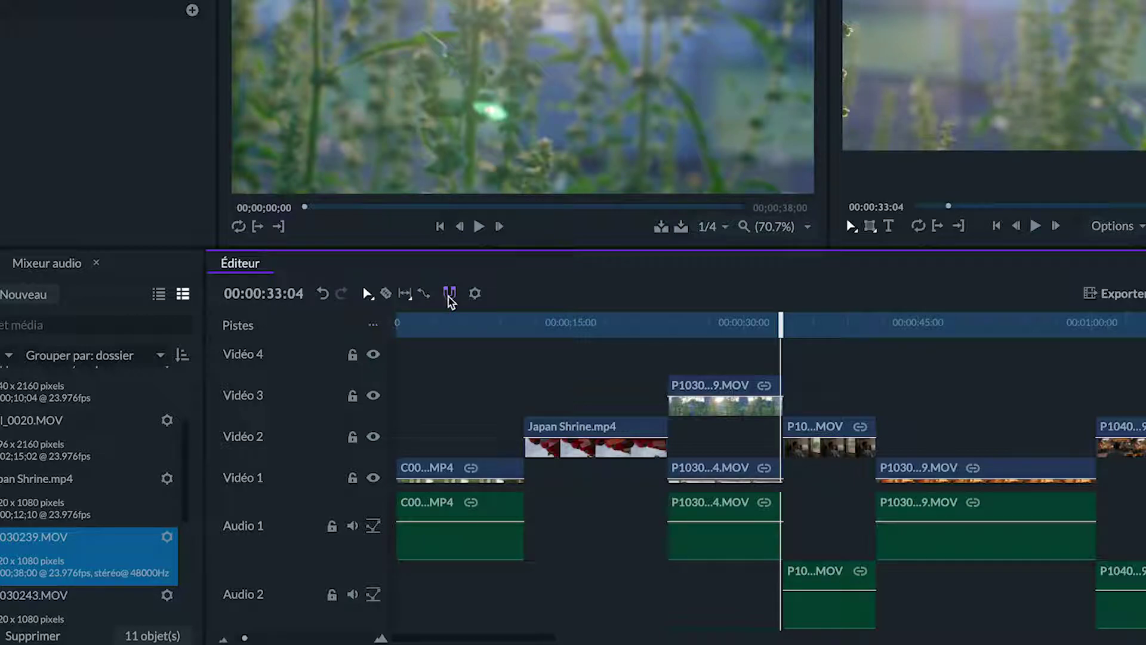
mouse_move(785, 389)
mouse_down()
mouse_move(810, 392)
mouse_move(781, 391)
mouse_up()
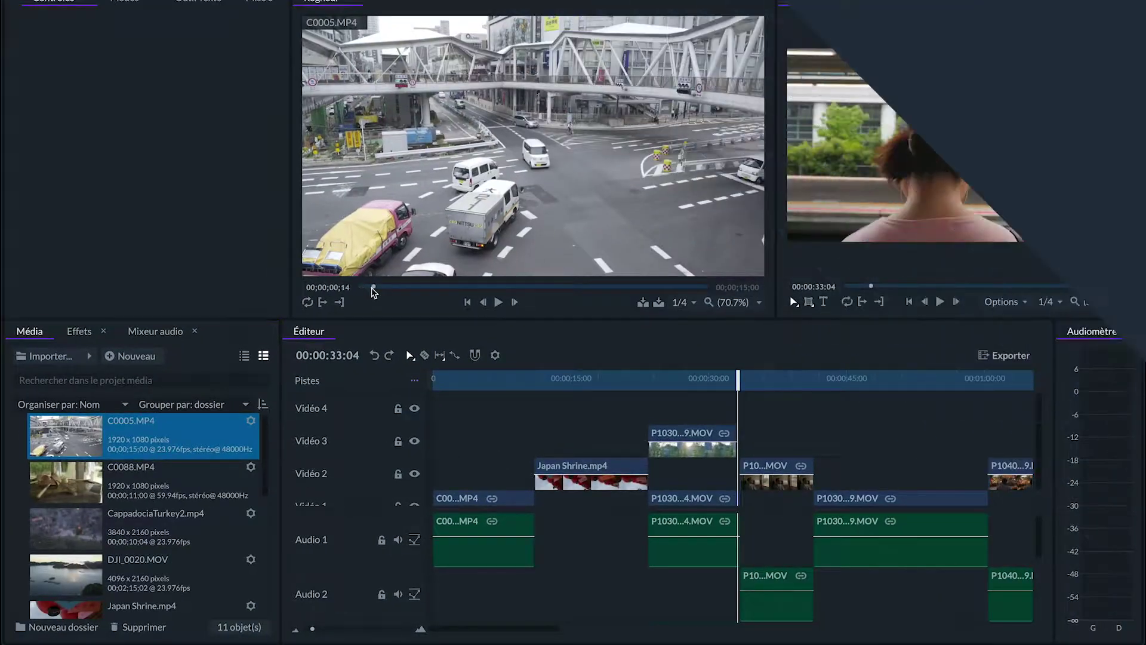
Set the out point of source clip C0005.MP4 at 00;00;05;16 in the trimmer.
drag(374, 290, 491, 289)
click(339, 304)
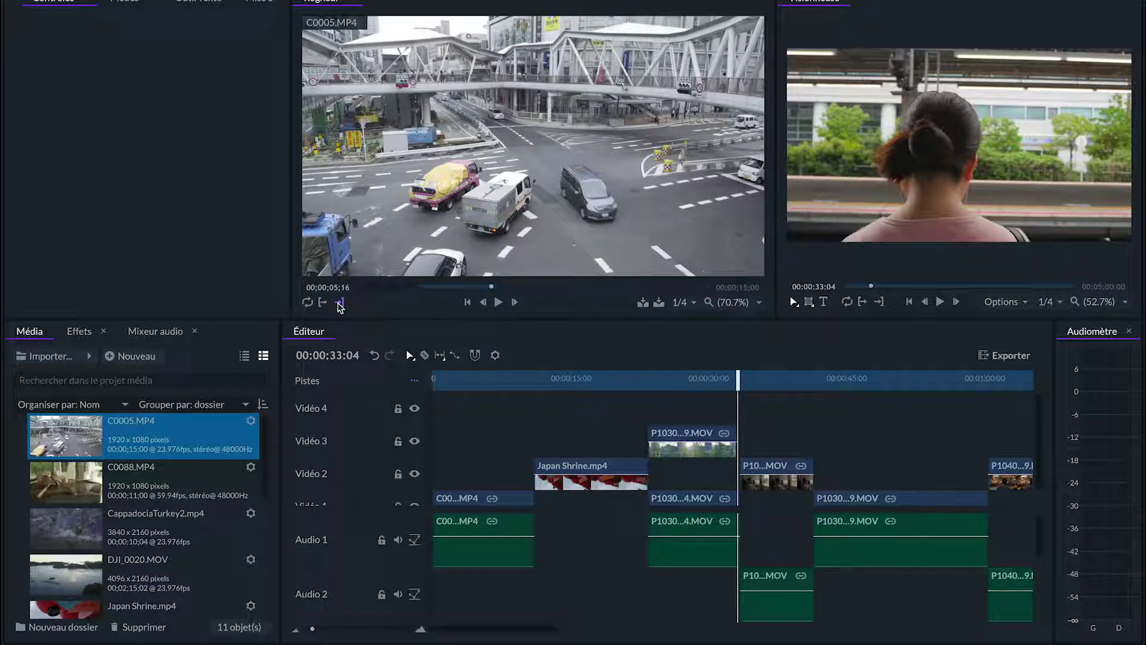
Try placing the trimmed C0005.MP4 excerpt on Vidéo 3 and then on Vidéo 1, undoing each placement.
mouse_move(513, 220)
drag(513, 220, 560, 432)
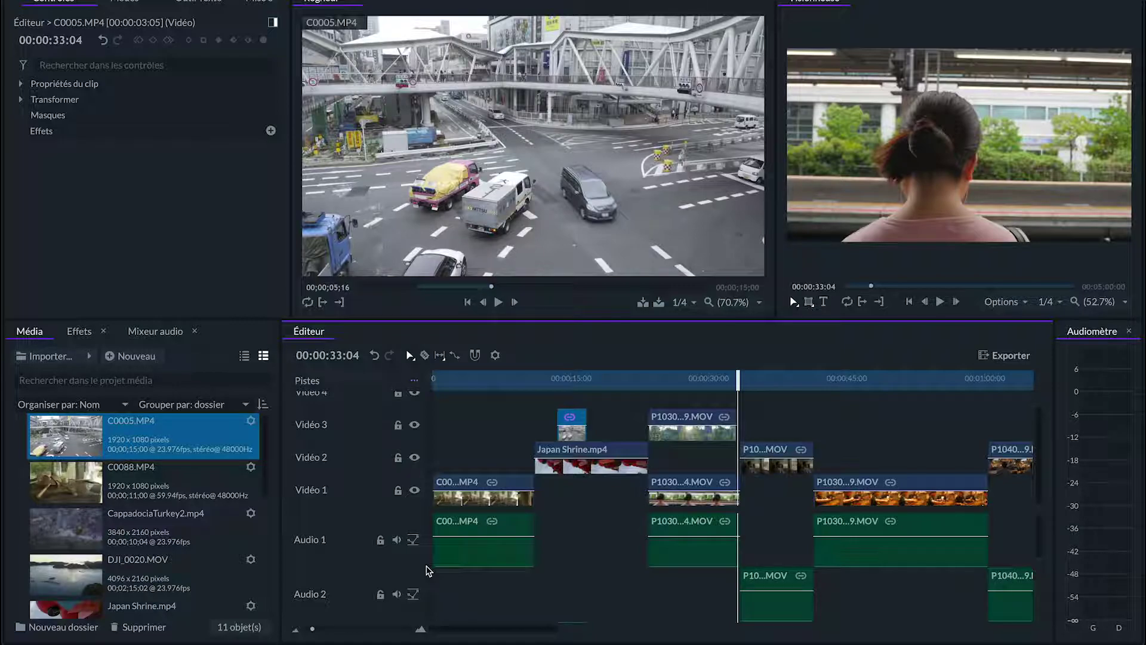
key(ctrl+z)
mouse_move(510, 185)
drag(504, 261, 561, 503)
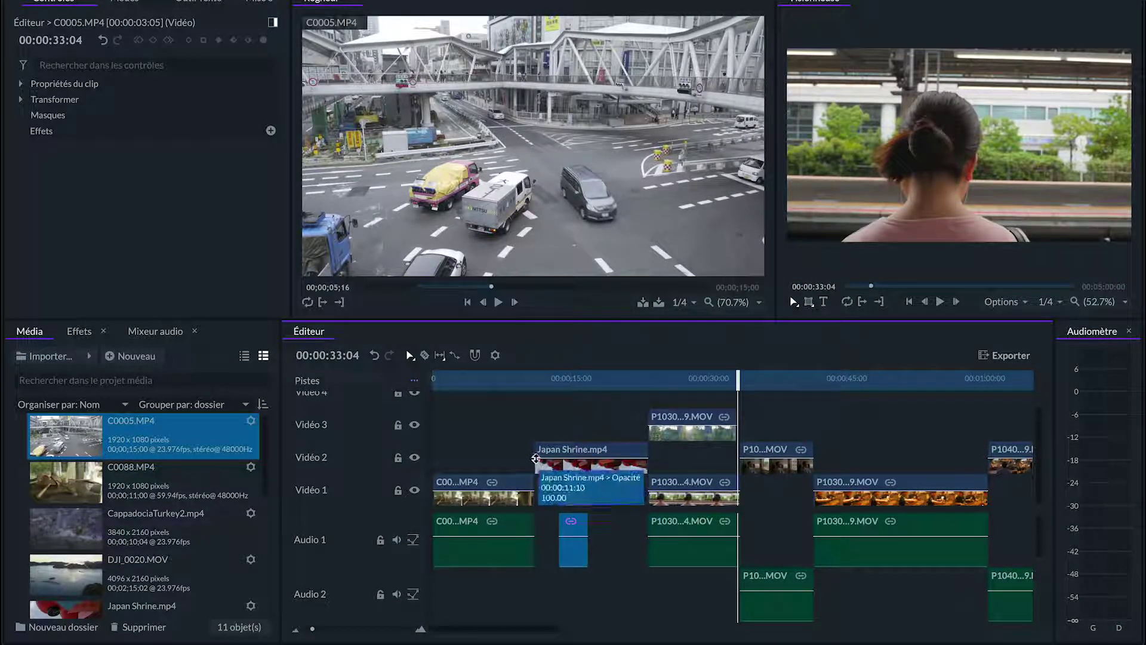
key(ctrl+z)
Add the trimmed C0005.MP4 excerpt to Vidéo 2 with linked audio, plus an audio-only copy on Audio 2 and a video-only copy on Vidéo 3.
drag(470, 310, 502, 464)
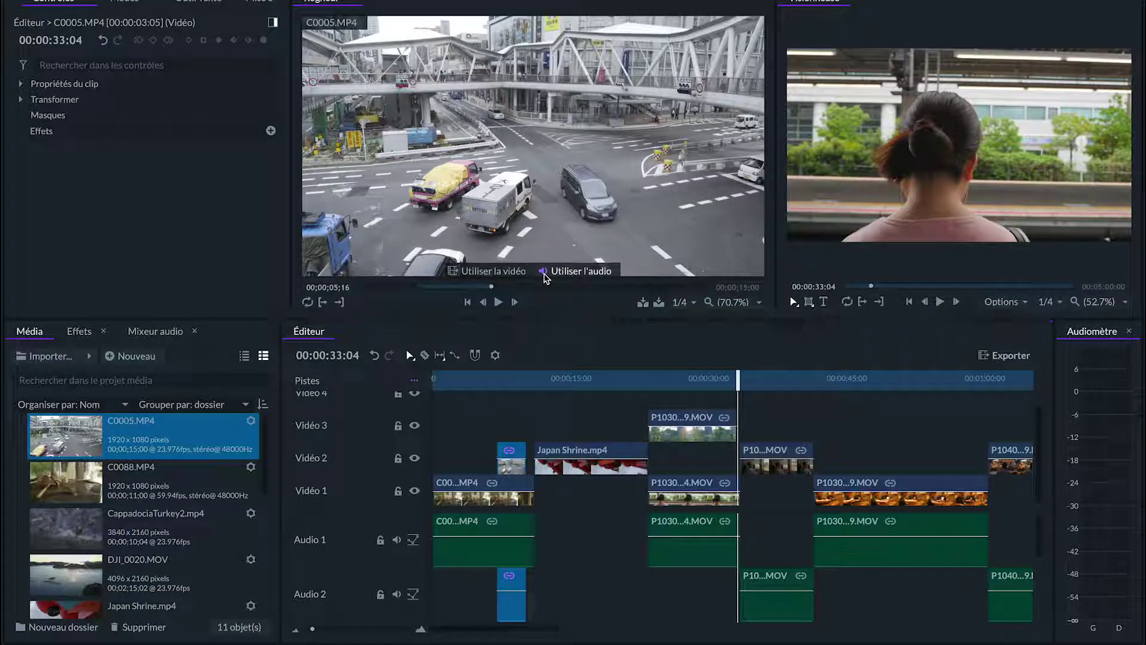
drag(564, 271, 571, 597)
drag(499, 271, 525, 428)
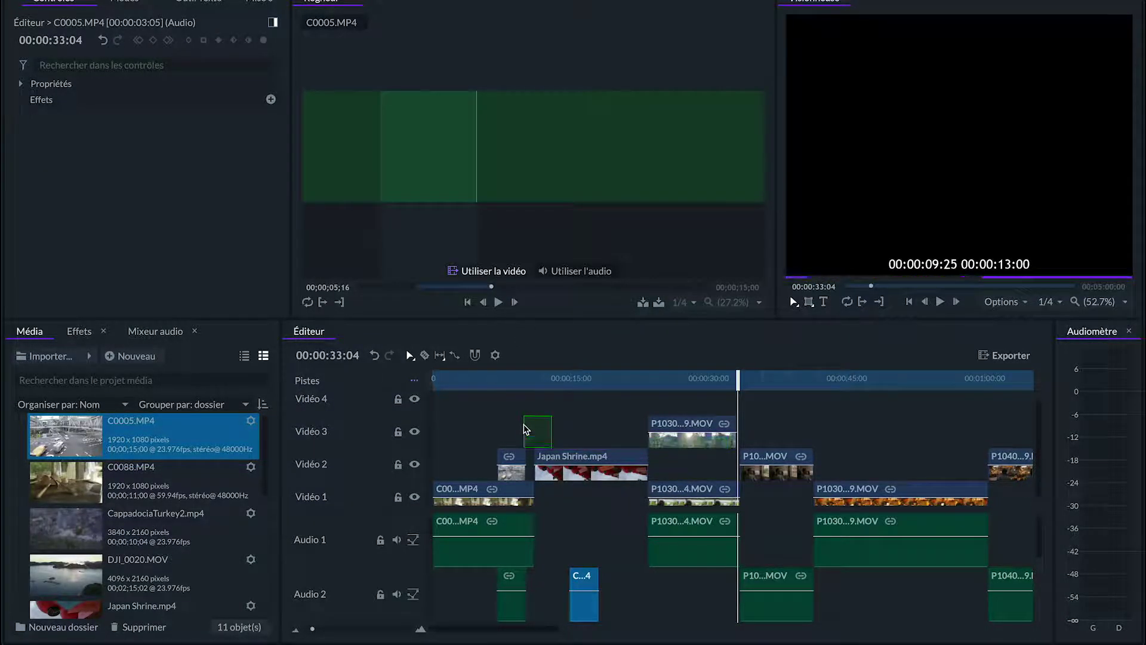
Preview the timeline at 00:00:07:16 and move the linked C0005.MP4 clip from Vidéo 2 to Vidéo 3.
drag(531, 381, 502, 381)
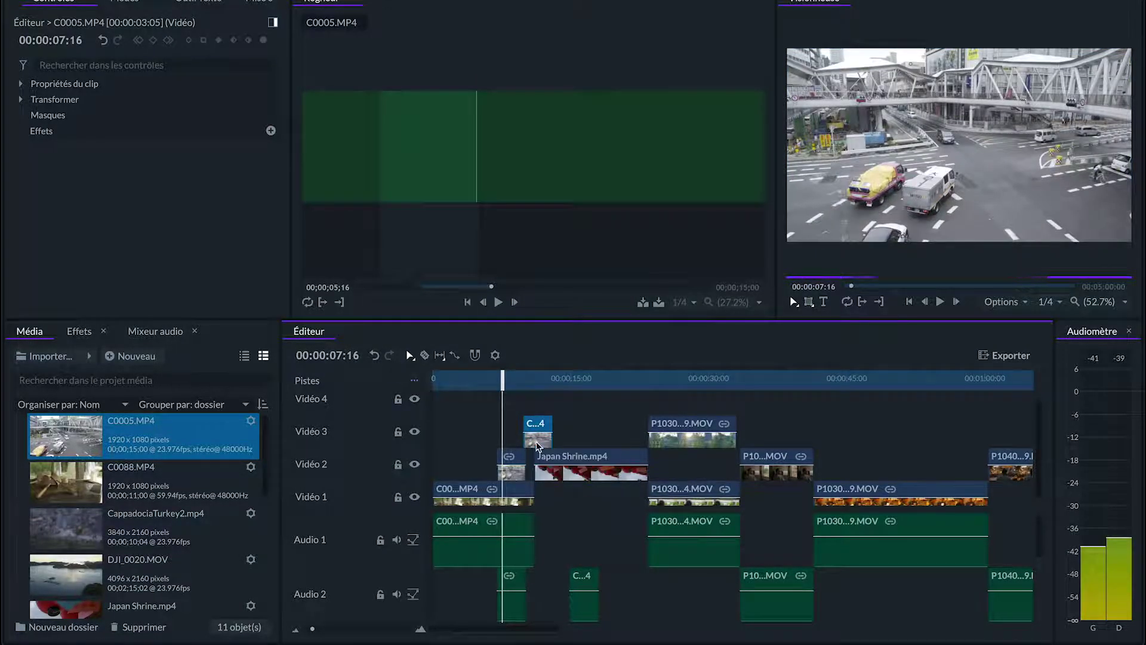
drag(507, 463, 565, 430)
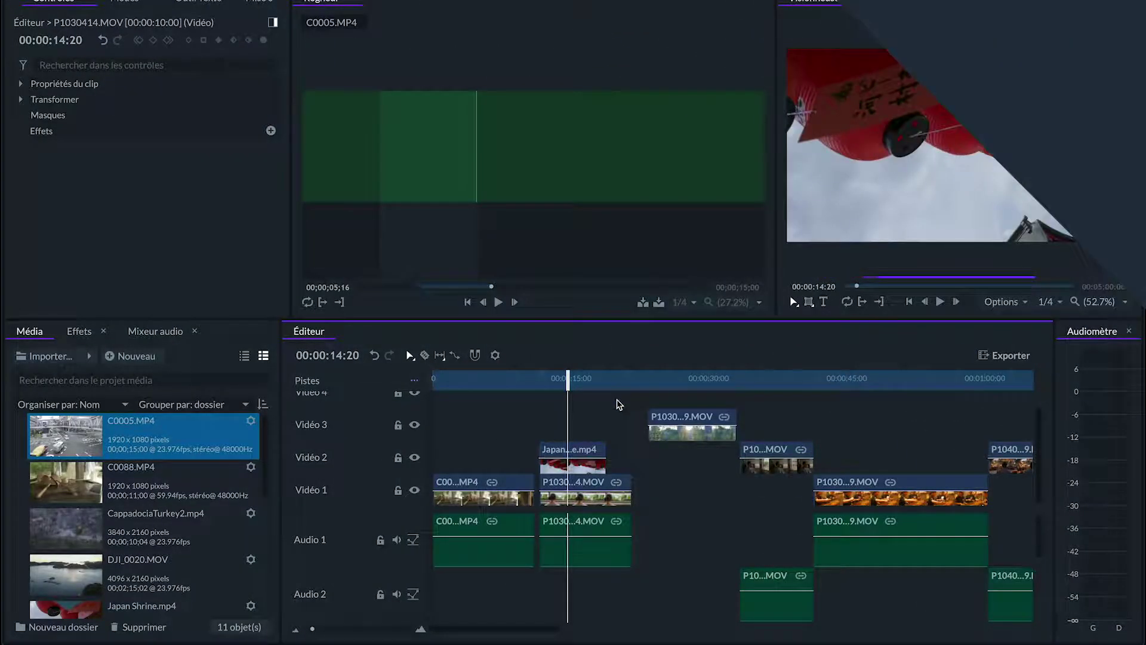
Widen the clip controls, expand the Transformer properties of Japan Shrine.mp4 on Vidéo 2 and test its Opacité setting.
click(570, 457)
click(570, 442)
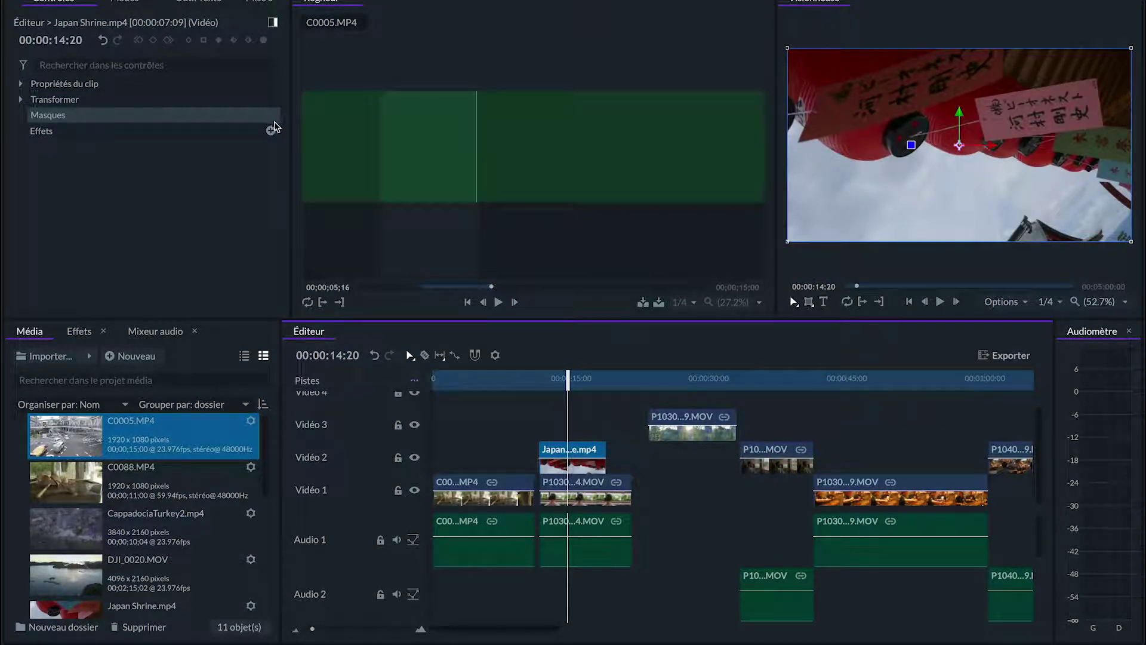
drag(290, 127, 512, 130)
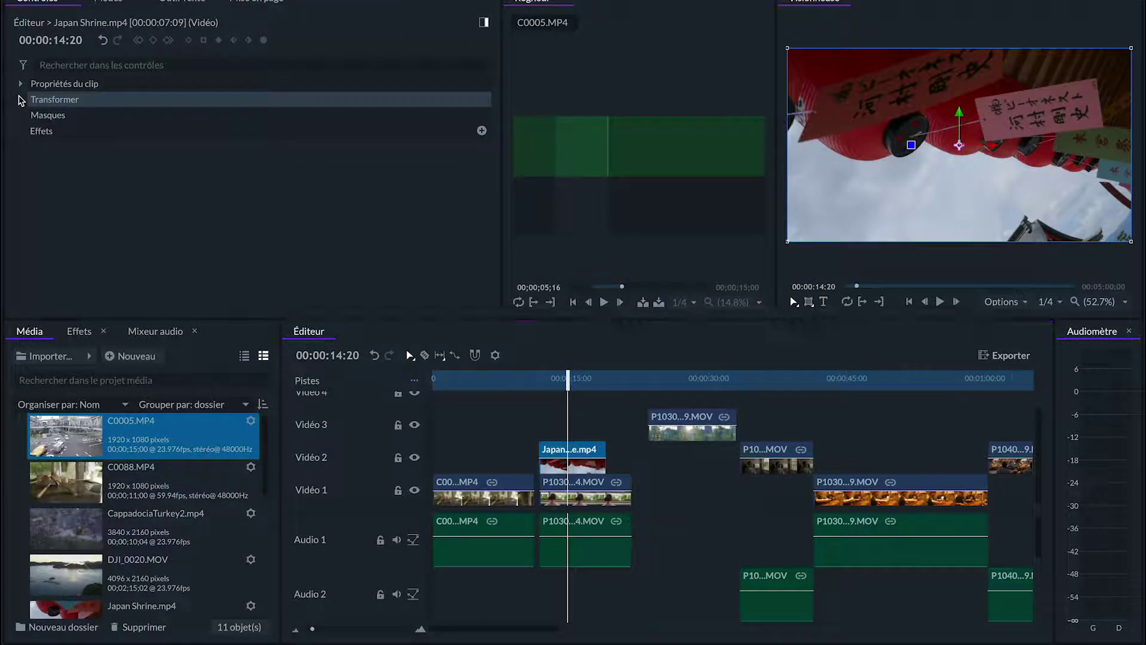
click(20, 99)
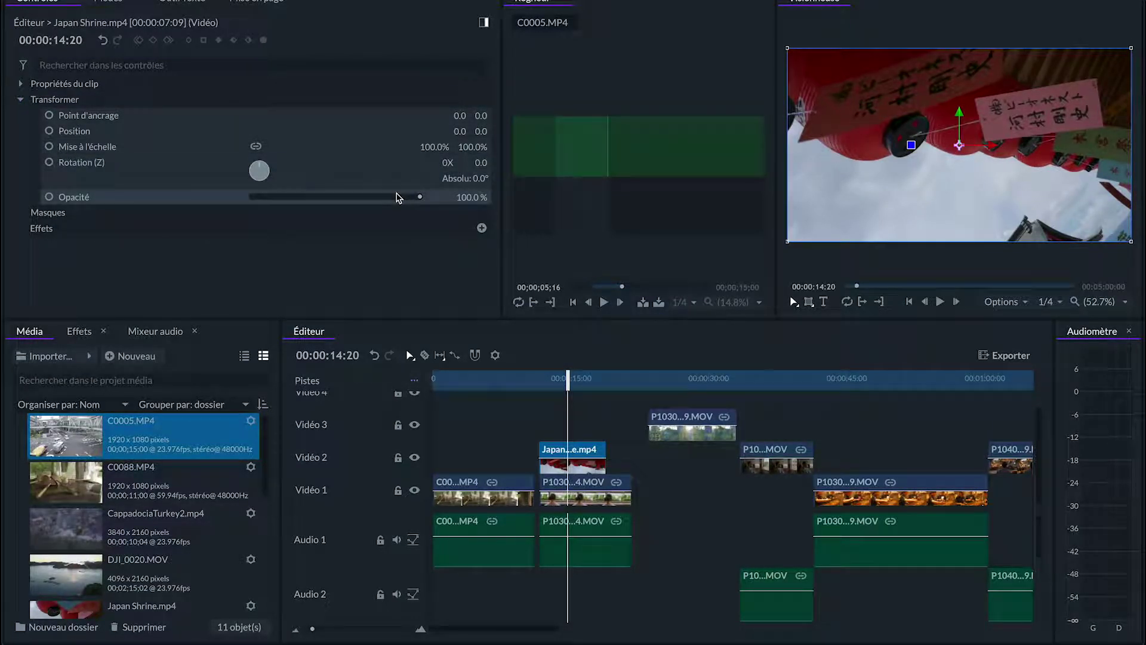
drag(421, 201, 446, 197)
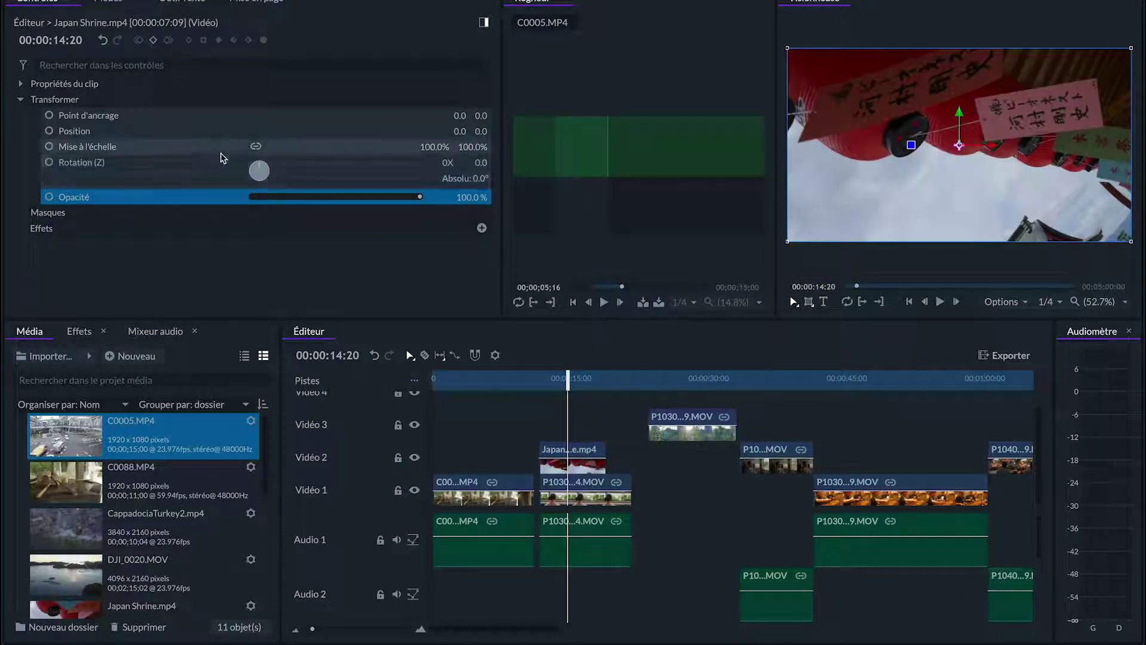
click(676, 425)
drag(676, 425, 657, 442)
drag(656, 450, 657, 456)
key(ctrl+z)
click(586, 469)
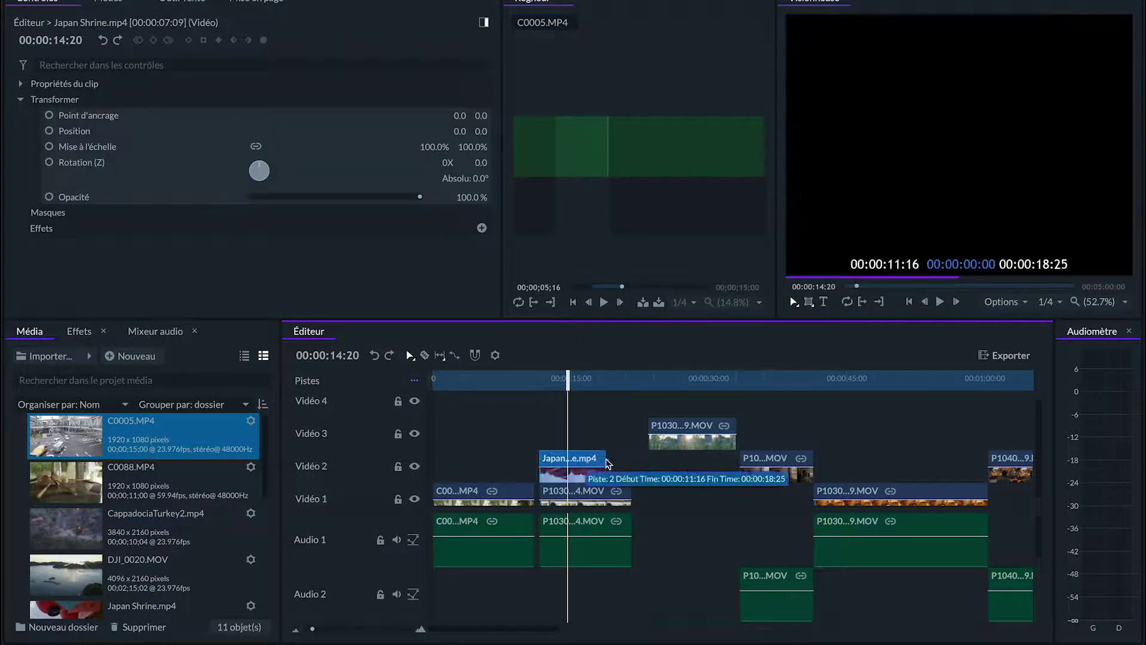
Slice the P1030629.MOV clip on Vidéo 1 at 00:00:48:21 and again at 00:00:50:01.
right_click(734, 501)
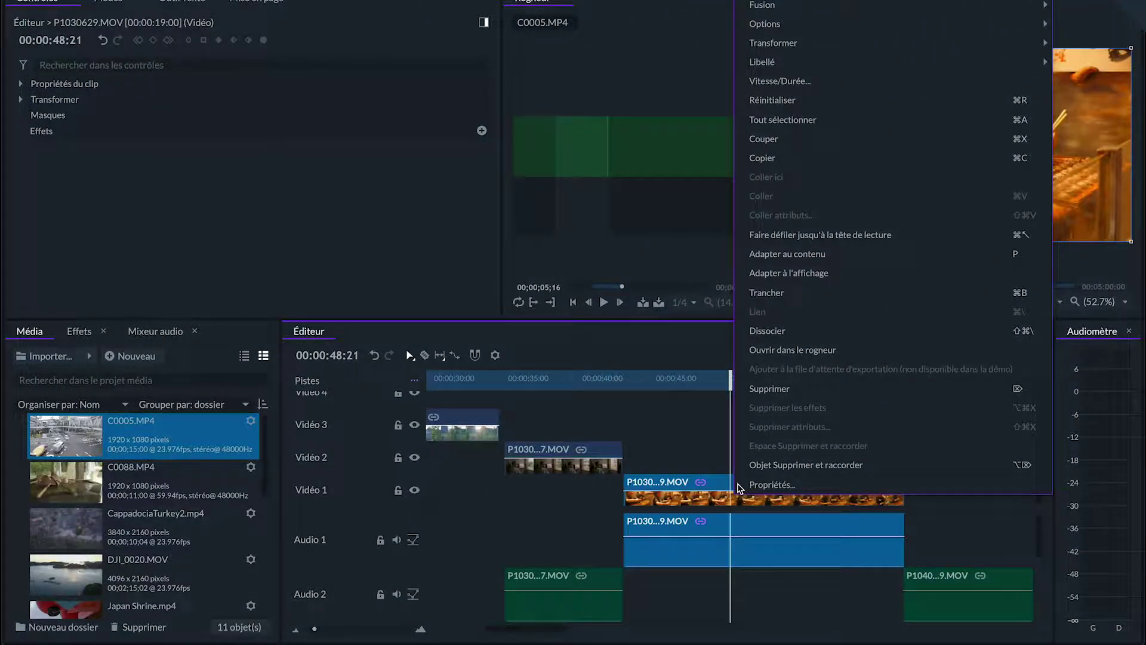
click(824, 294)
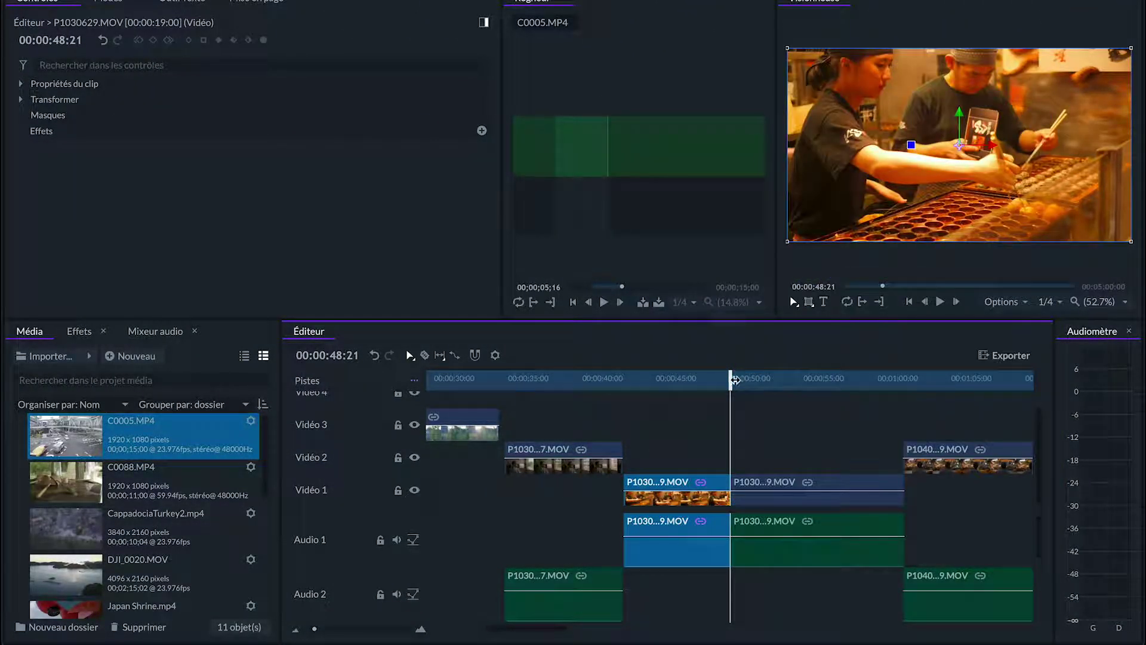
click(749, 377)
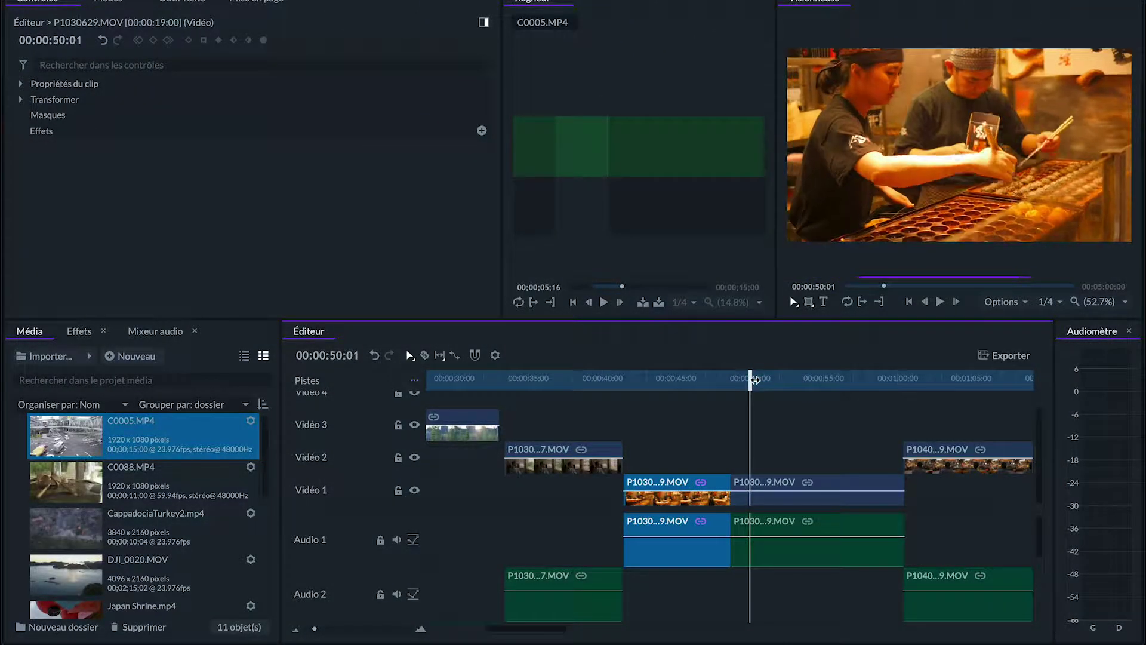
click(777, 499)
right_click(779, 497)
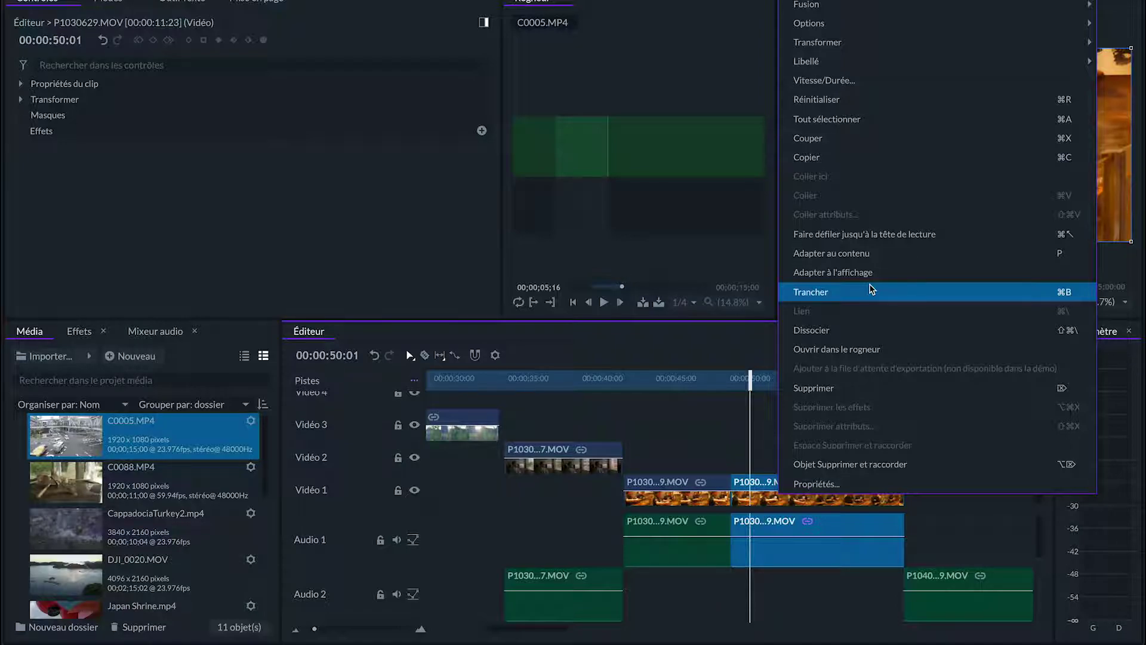
click(870, 292)
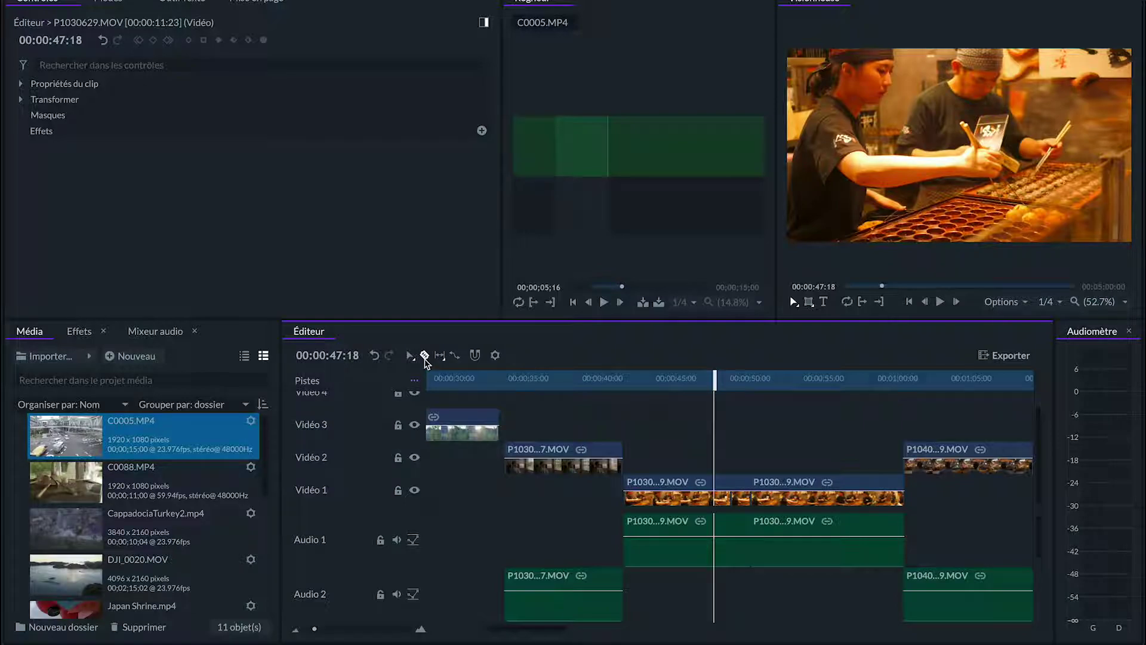
Slice the P1030629.MOV clip and its linked audio at 00:00:45:16 and at 00:00:44:18, finishing with the selection tool.
click(424, 356)
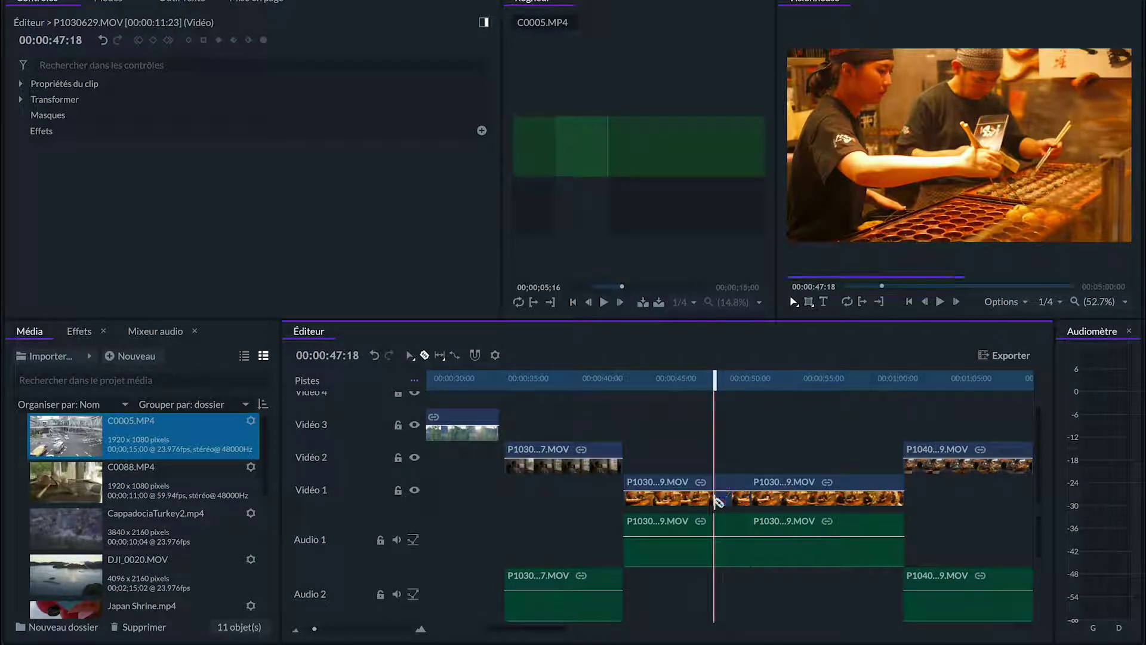
click(684, 493)
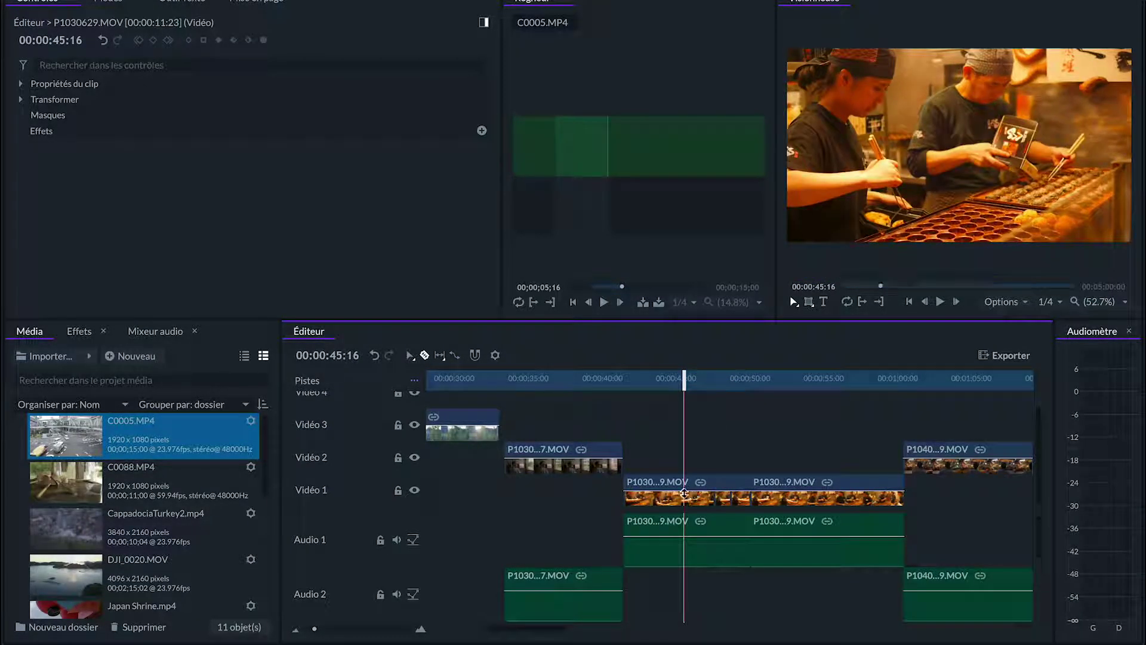
key(ctrl+z)
click(684, 382)
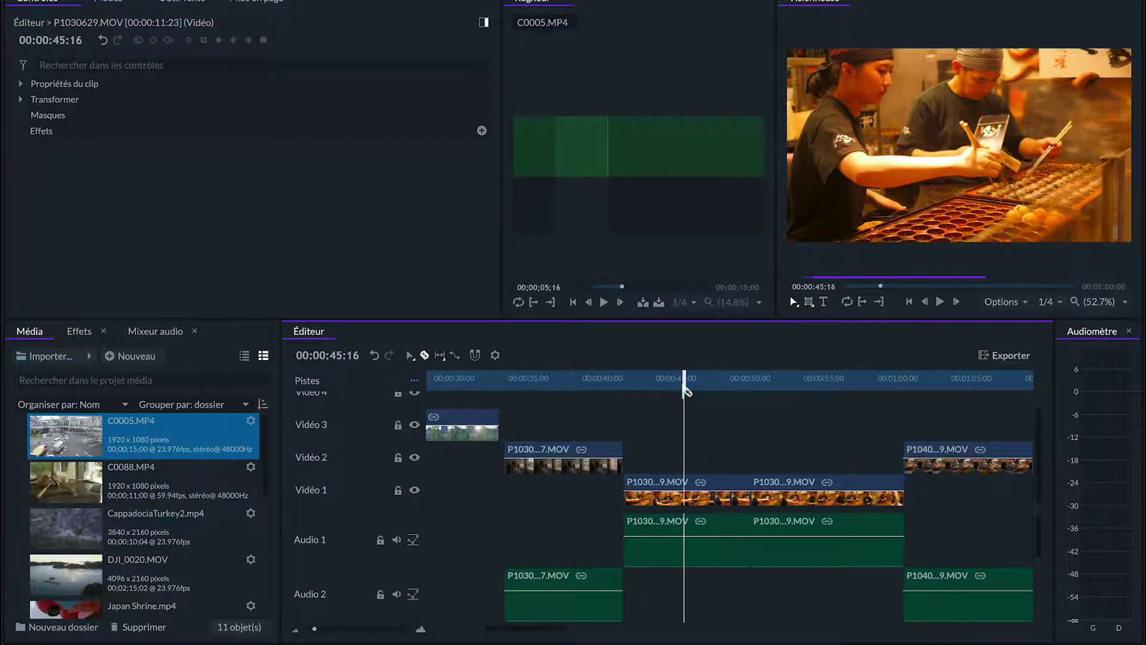
click(684, 493)
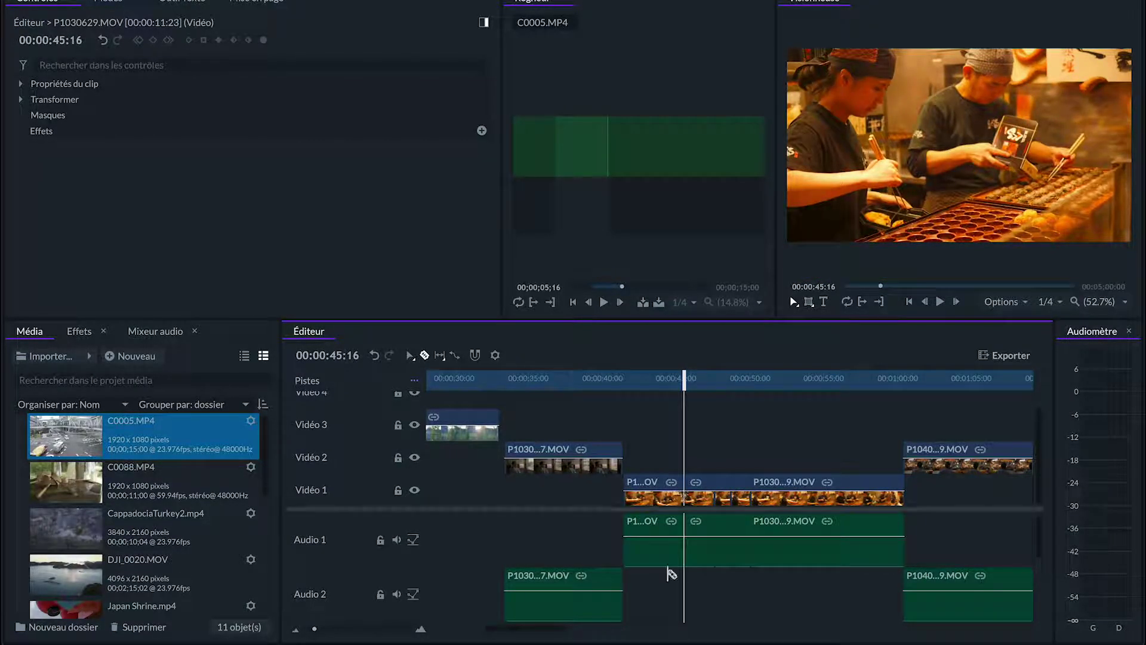
click(670, 381)
click(670, 493)
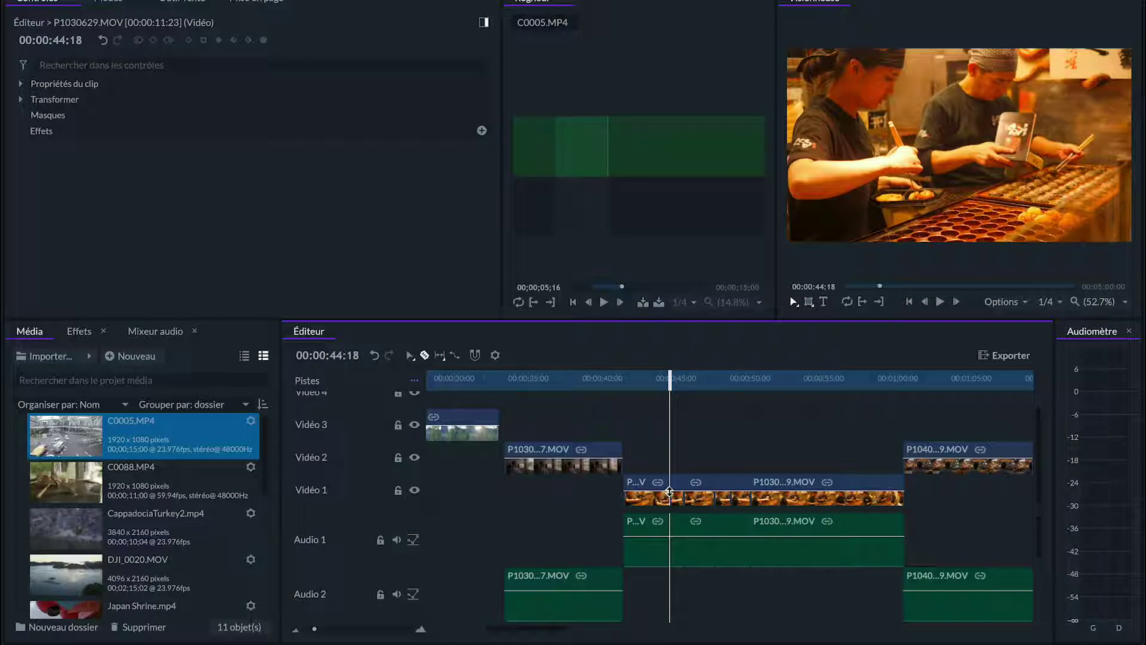
click(414, 360)
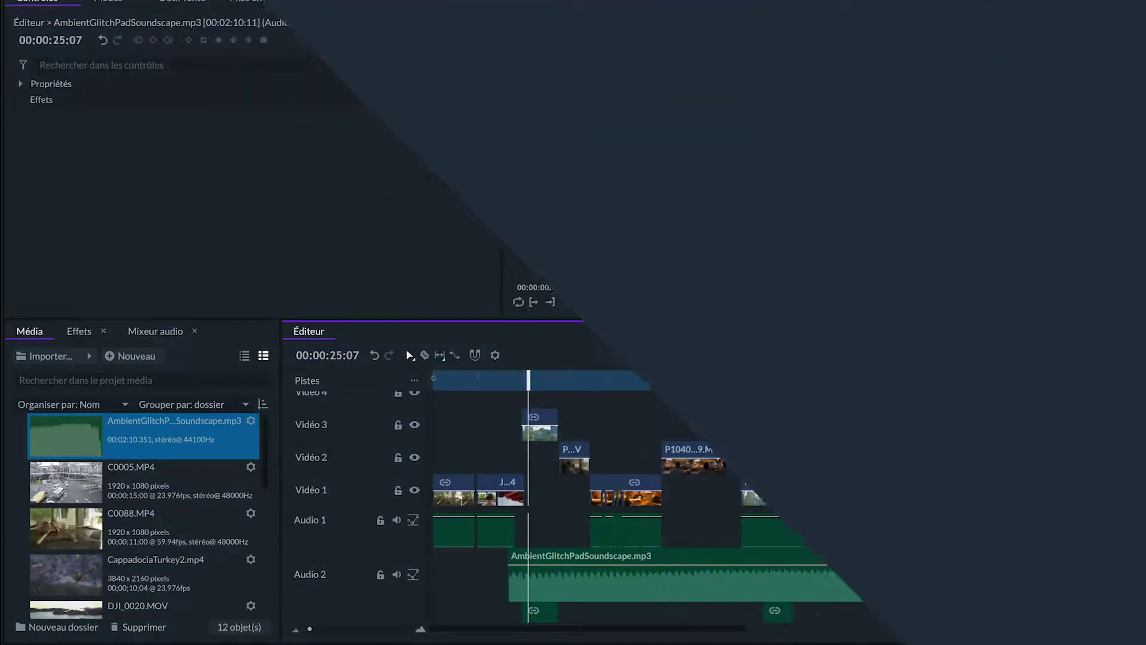
Shorten AmbientGlitchPadSoundscape.mp3 on Audio 2 to end just before 00:01:00, slice it at two points and select the middle section.
drag(979, 573, 635, 591)
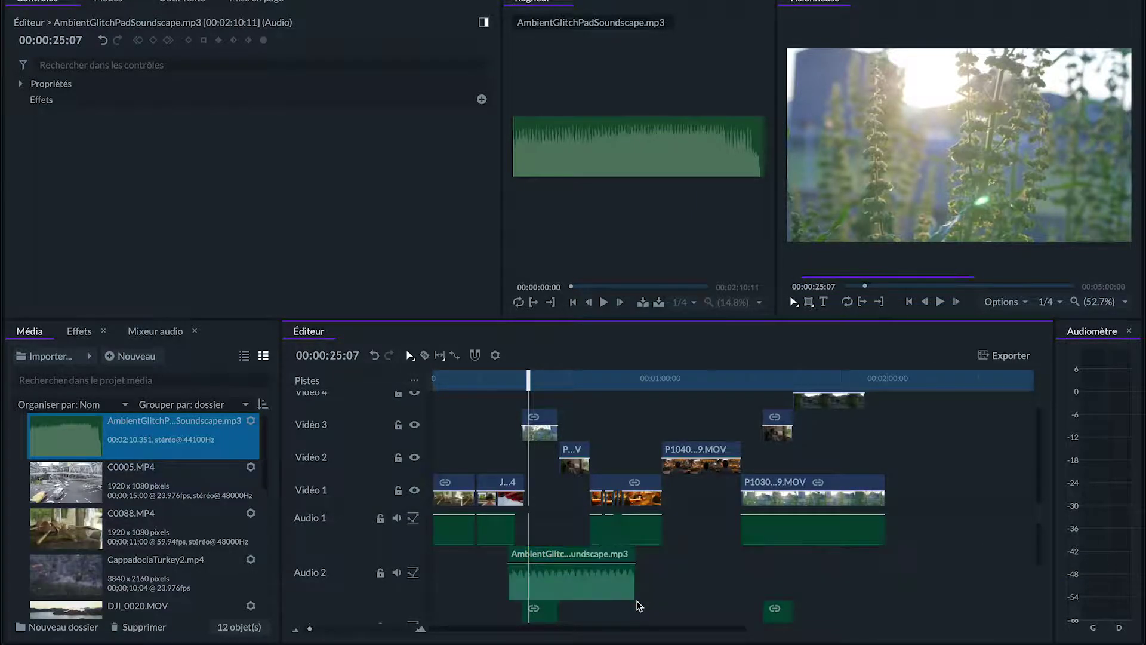
key(c)
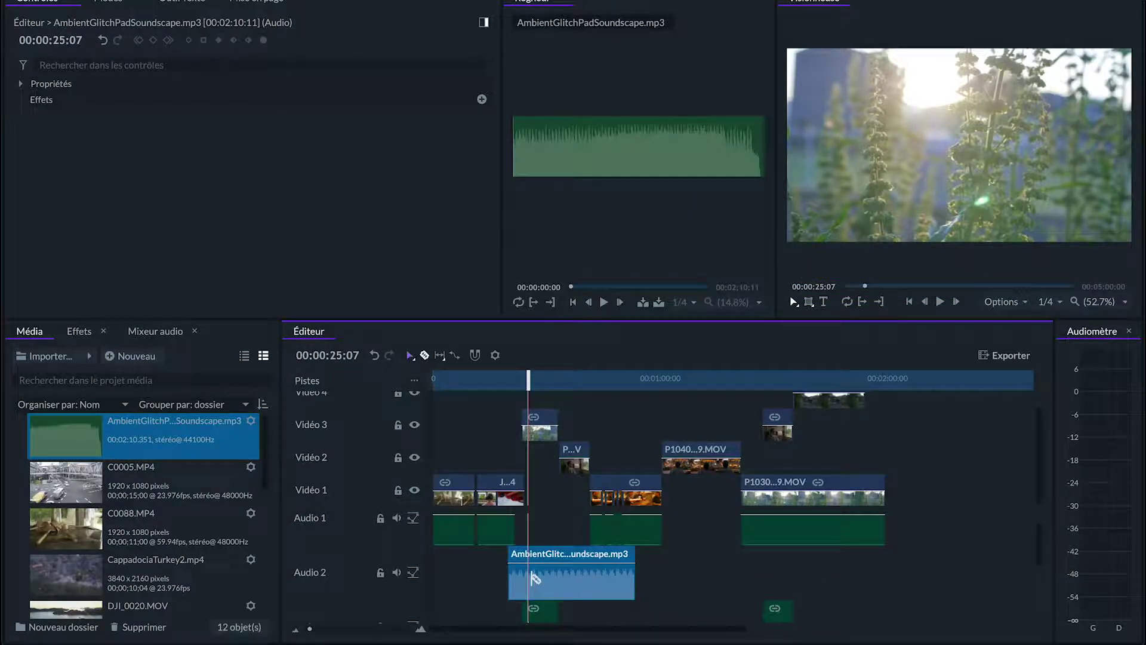
click(547, 575)
click(546, 577)
click(568, 577)
key(v)
click(557, 587)
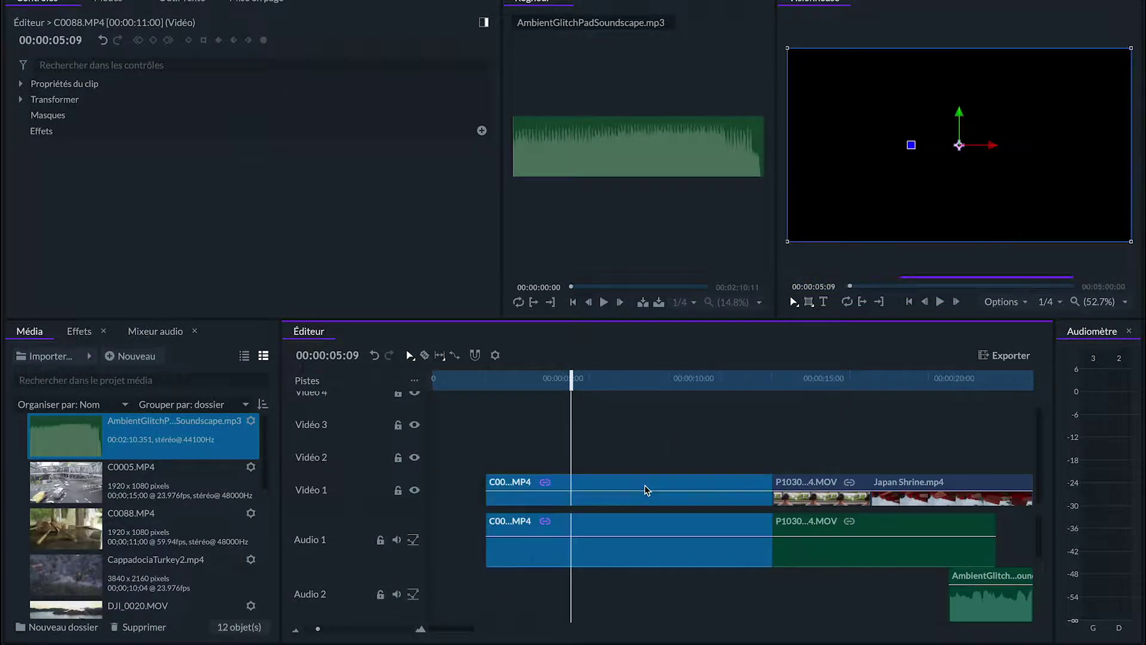
Move the linked C0088.MP4 clip on Vidéo 1 to the timeline start and unlink its video from its audio.
drag(645, 489, 612, 492)
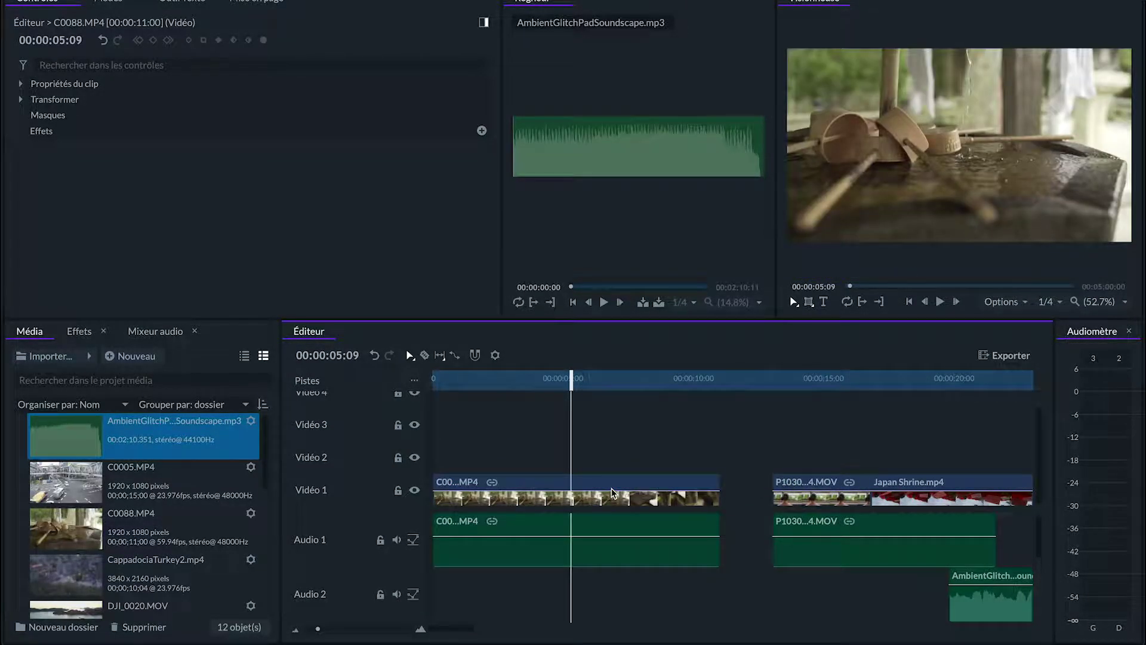
click(620, 533)
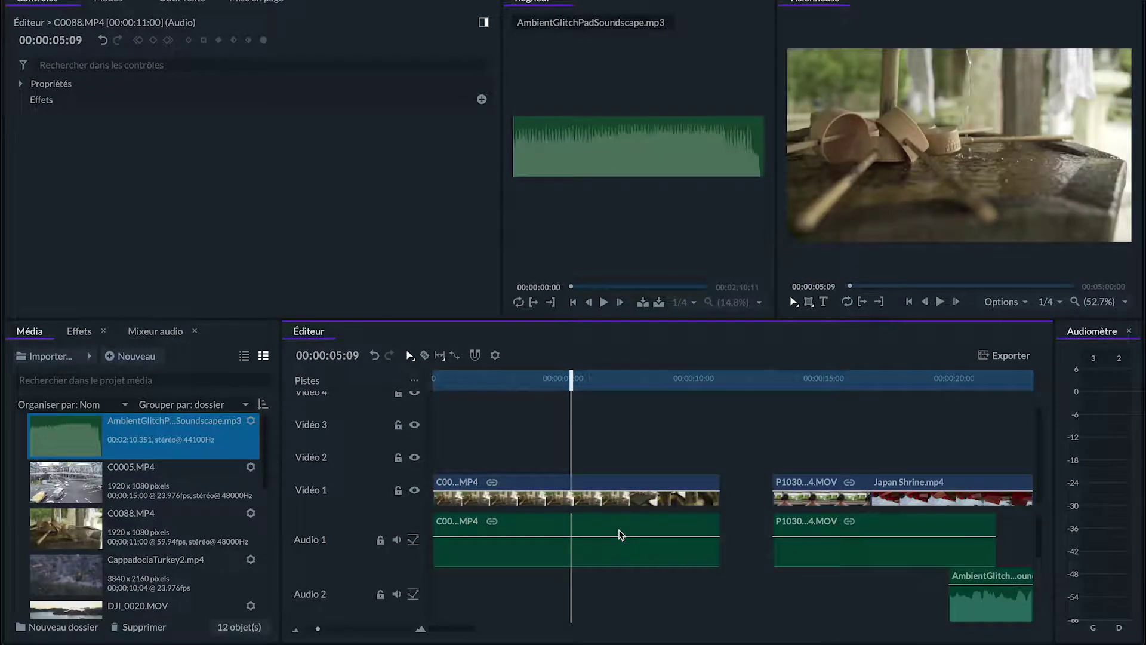
click(620, 535)
right_click(620, 535)
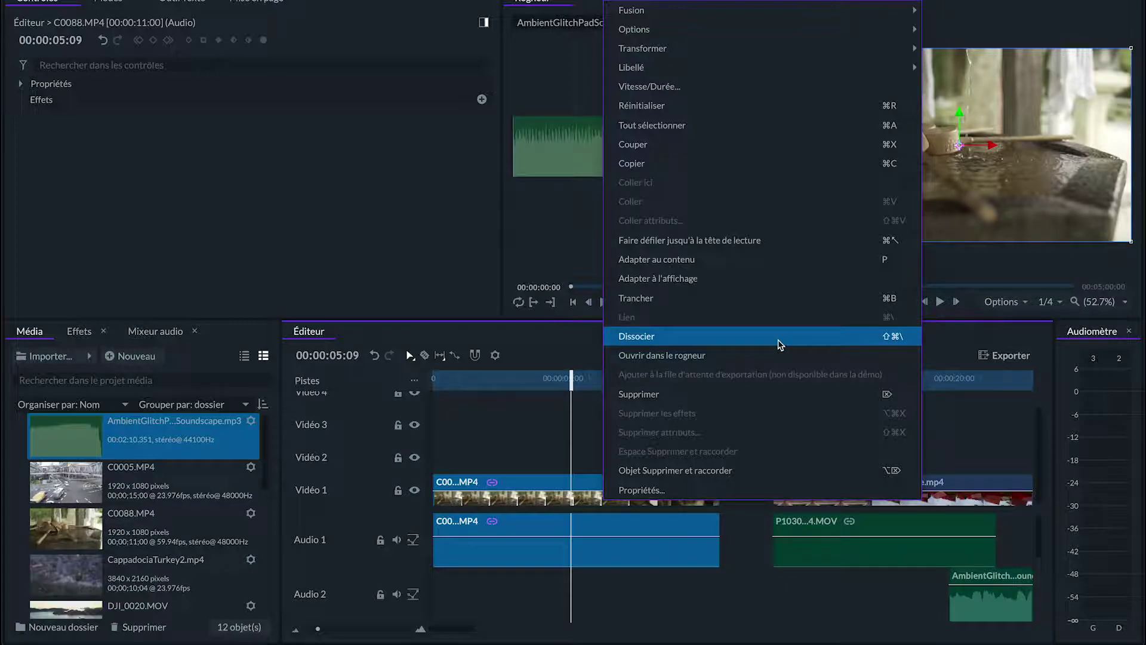
click(636, 336)
Move the unlinked C0088.MP4 video to Vidéo 2, starting at about 4.5 seconds, and try moving its audio separately on Audio 1.
click(639, 483)
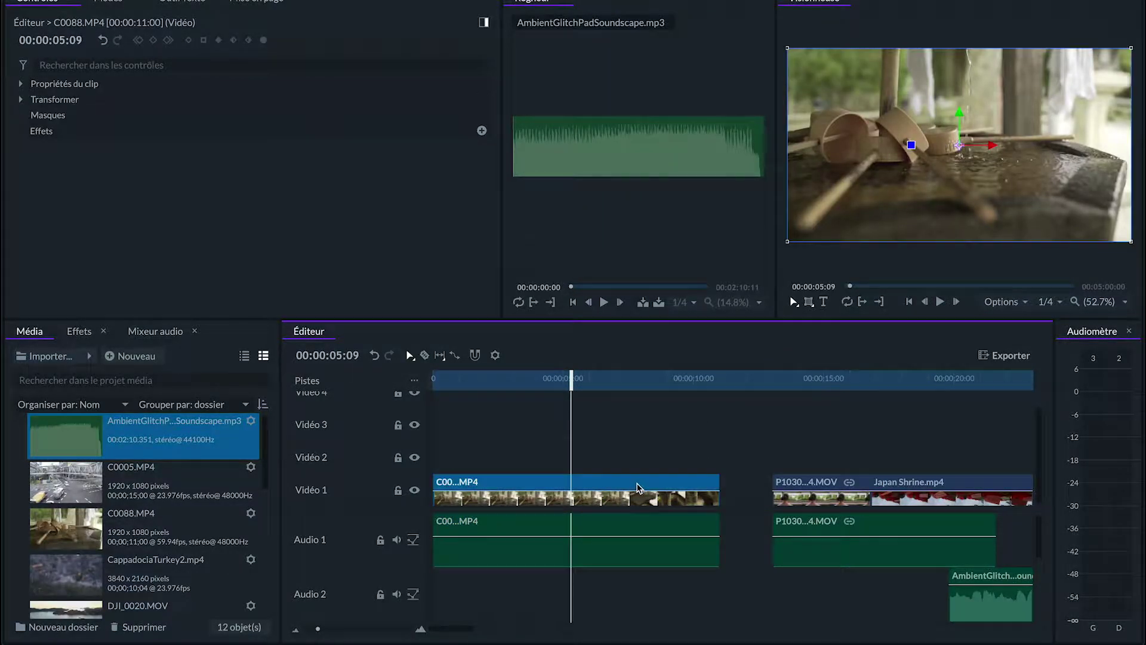
drag(638, 483, 755, 449)
drag(648, 567, 603, 540)
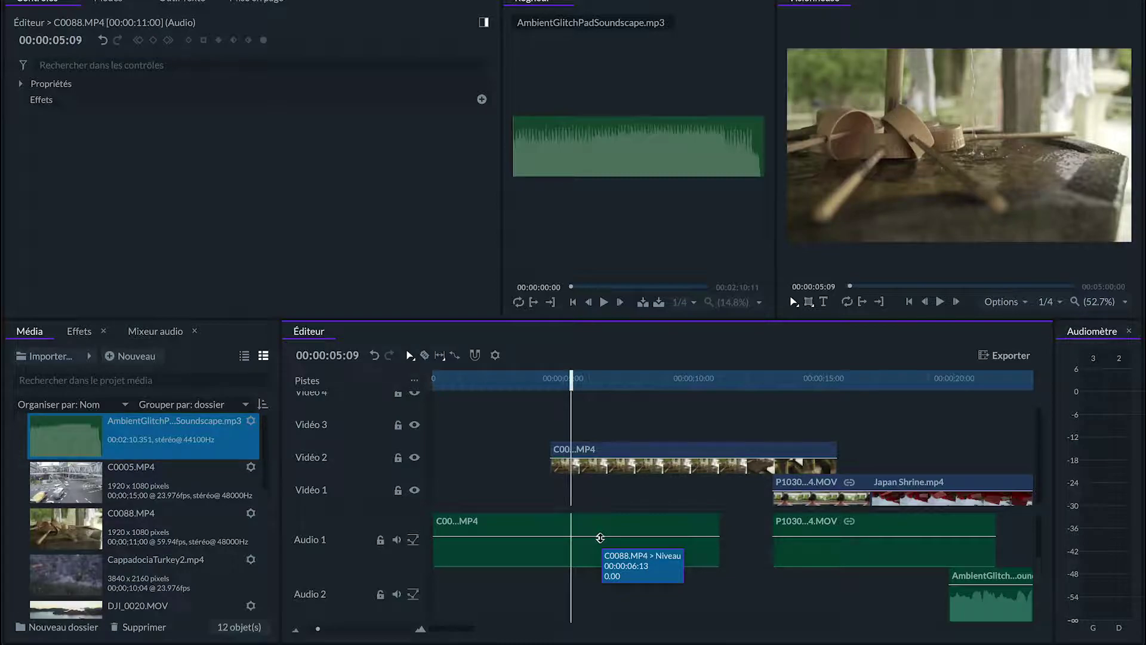